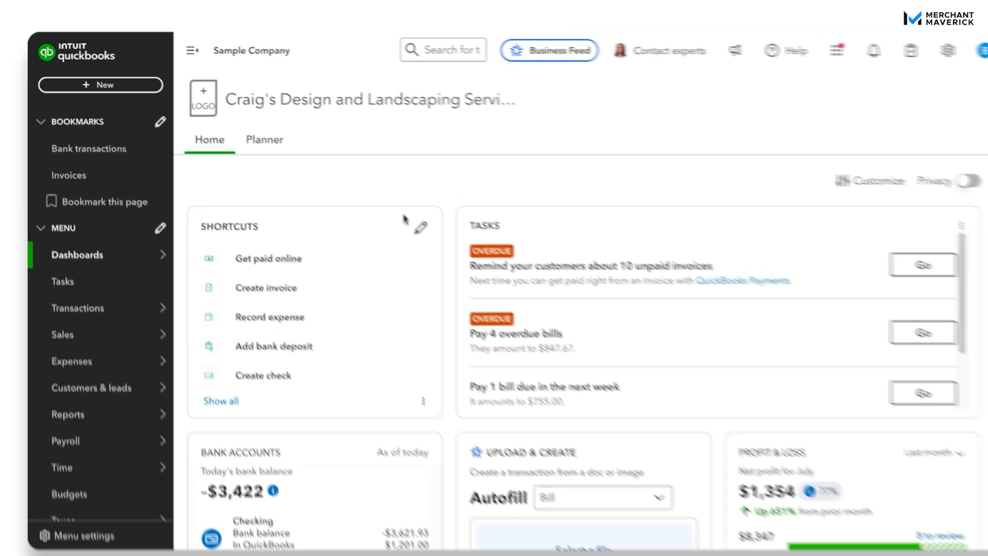
Open the sales invoices list and create a new invoice
{"action": "mouse_move", "coordinate": [124, 336]}
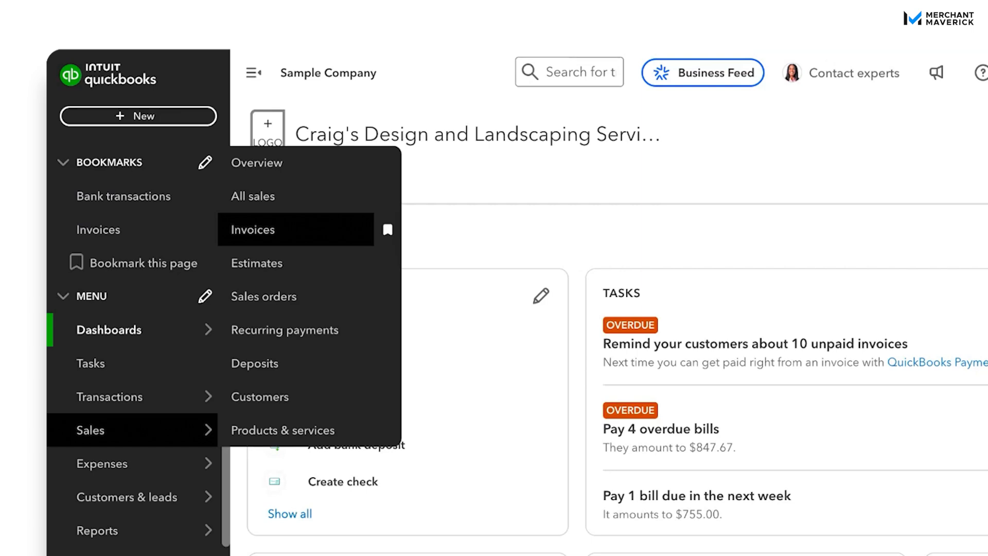
{"action": "left_click", "coordinate": [260, 229]}
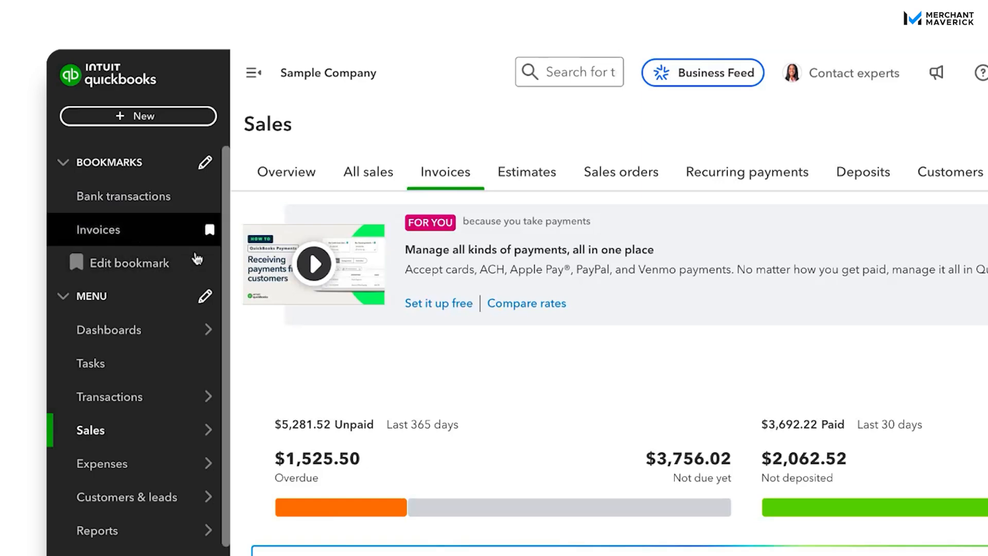
{"action": "scroll", "coordinate": [602, 384], "scroll_direction": "down", "scroll_amount": 1}
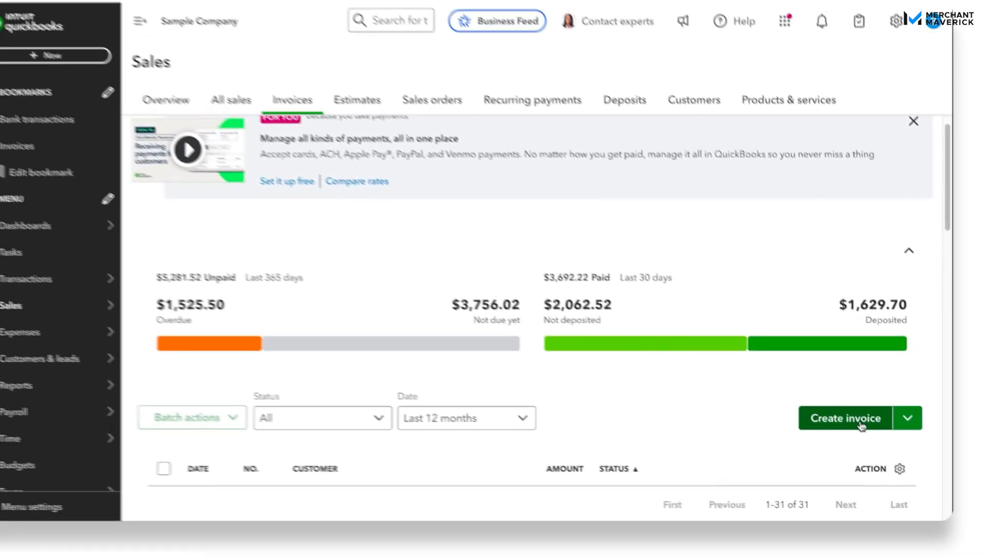
{"action": "left_click", "coordinate": [813, 393]}
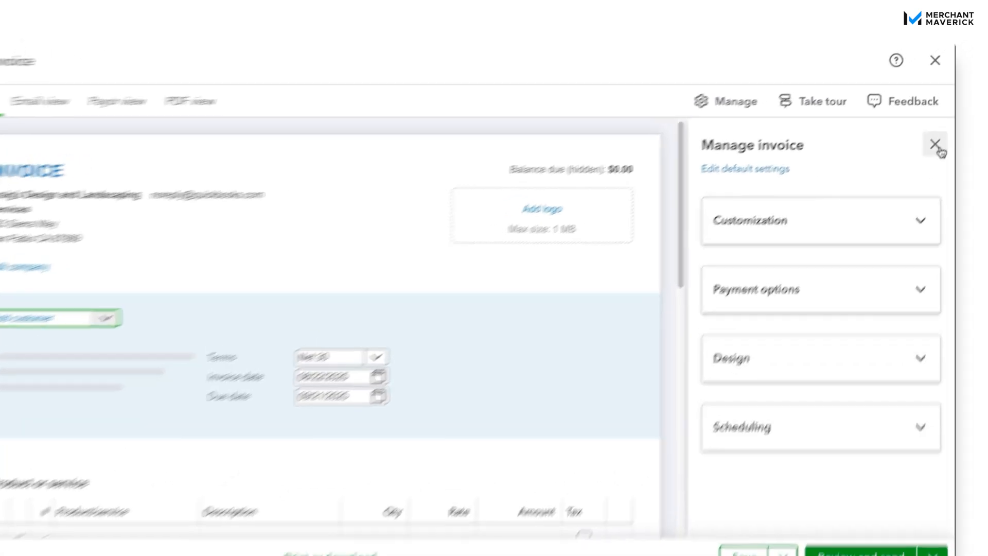
Open the invoice's scheduling settings and turn on the option to make the invoice recurring
{"action": "left_click", "coordinate": [937, 147]}
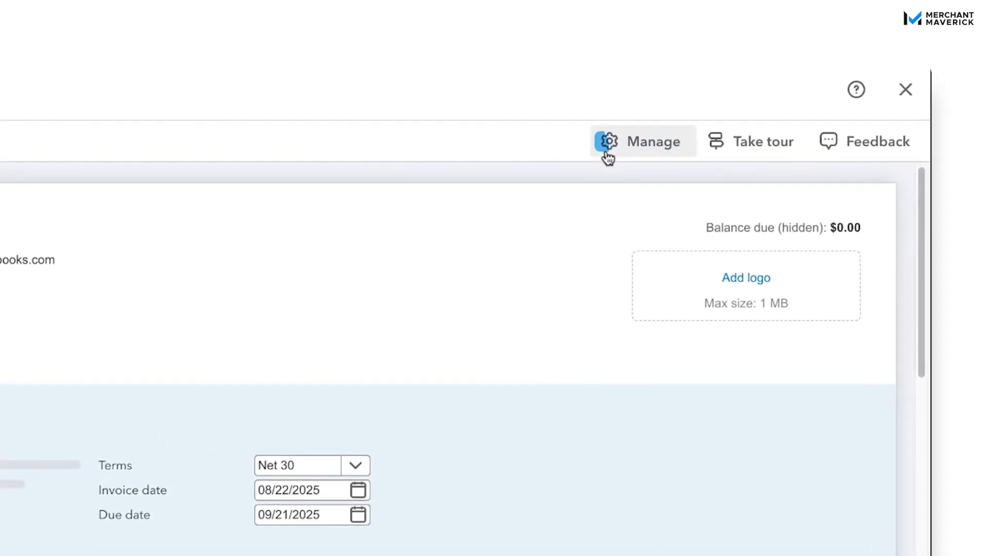
{"action": "left_click", "coordinate": [640, 153]}
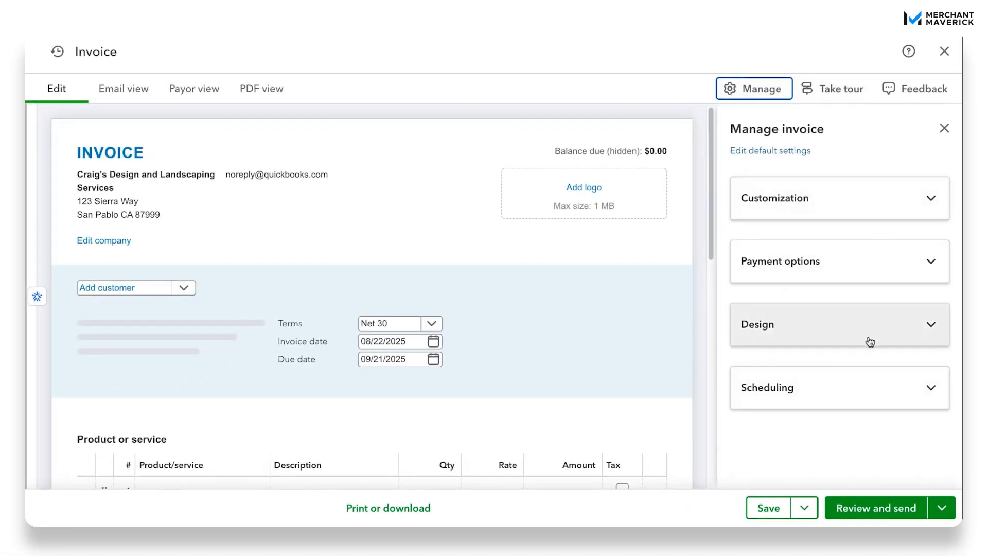
{"action": "left_click", "coordinate": [871, 399]}
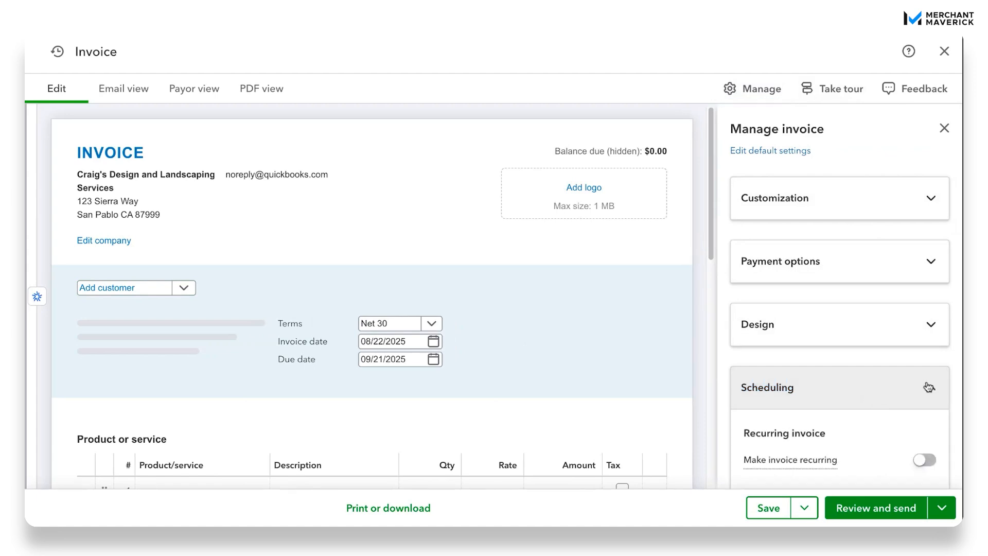
{"action": "scroll", "coordinate": [925, 386], "scroll_direction": "down", "scroll_amount": 3}
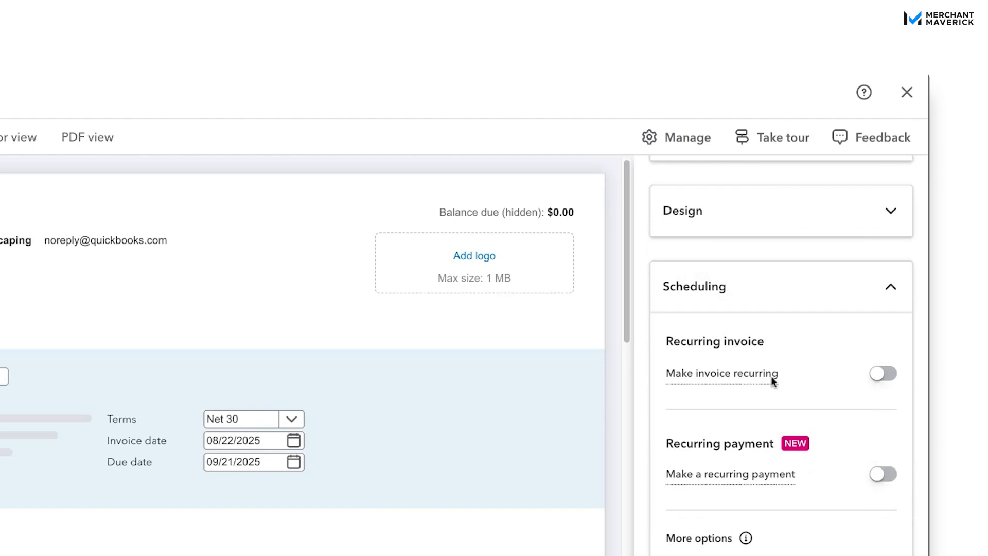
{"action": "left_click", "coordinate": [883, 373]}
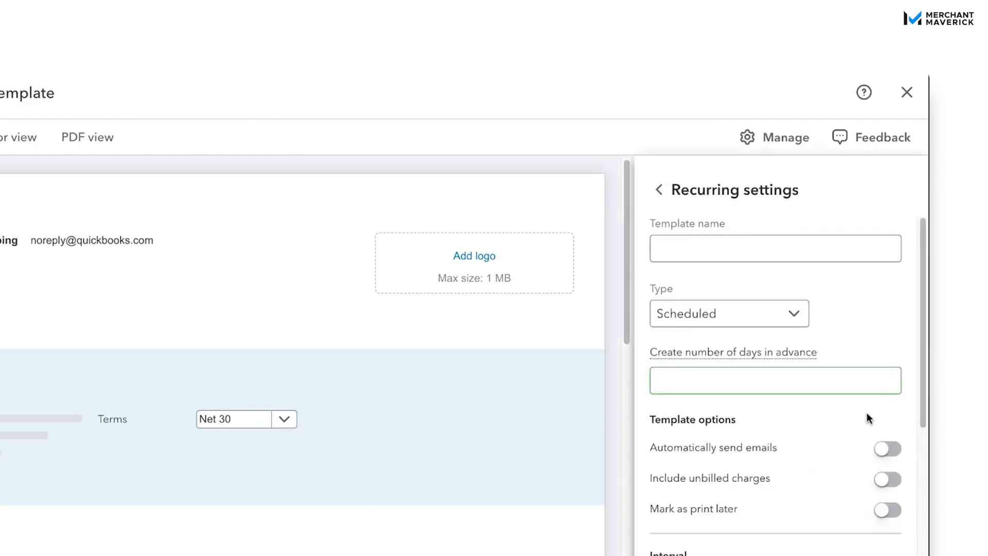
Name the recurring invoice template "Invoices Recurring"
{"action": "left_click", "coordinate": [805, 248]}
{"action": "left_click", "coordinate": [731, 258]}
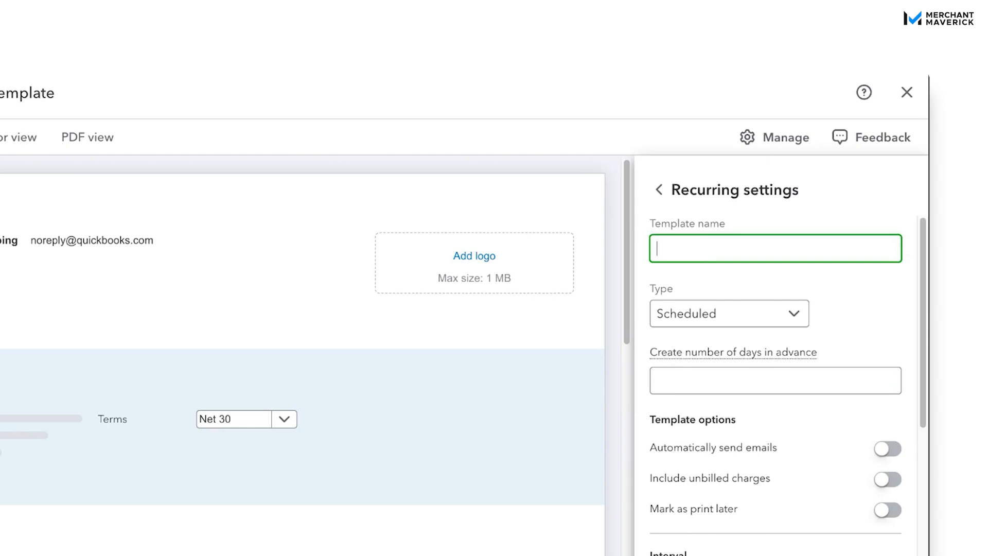
{"action": "type", "text": "Invoices Recurring"}
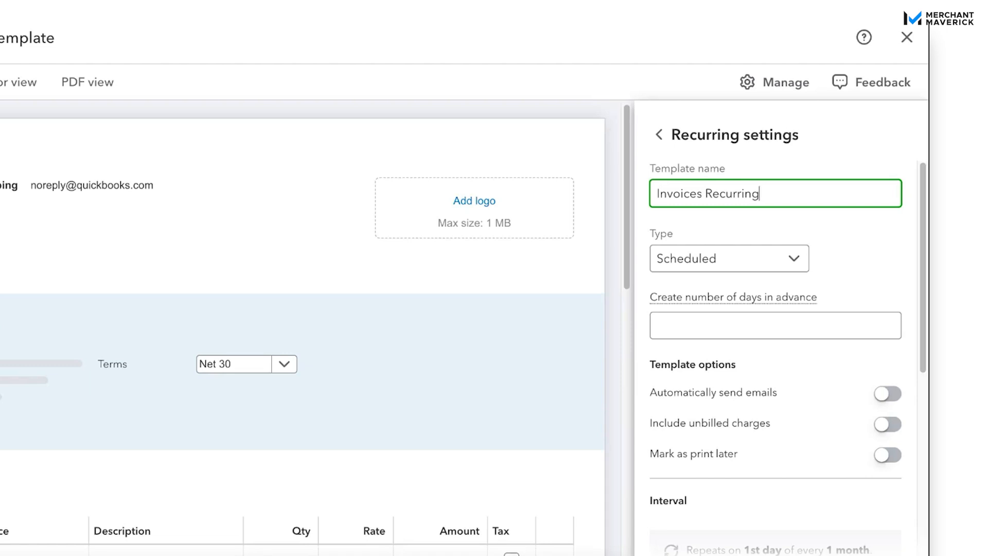
Try the Unscheduled template type and return the type to Scheduled
{"action": "left_click", "coordinate": [798, 268]}
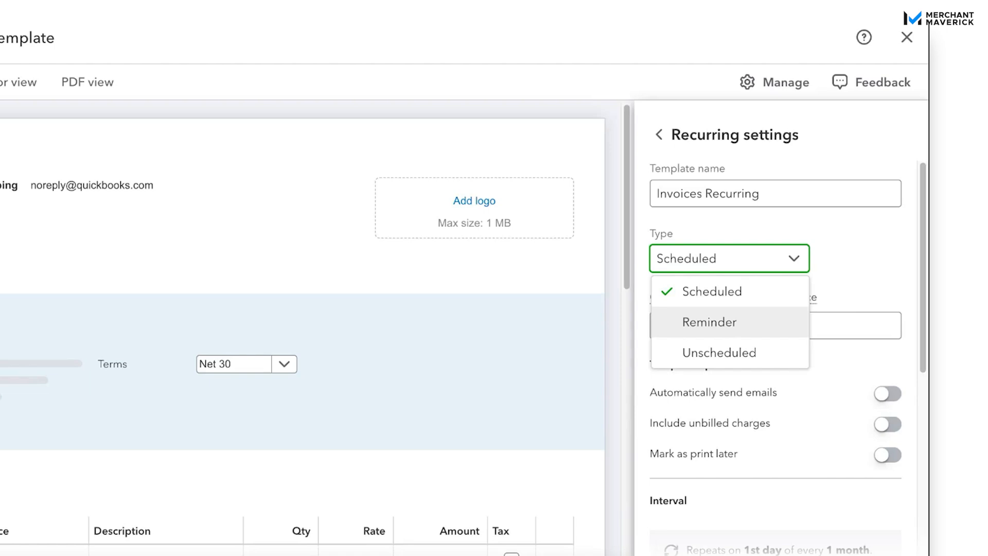
{"action": "left_click", "coordinate": [759, 354]}
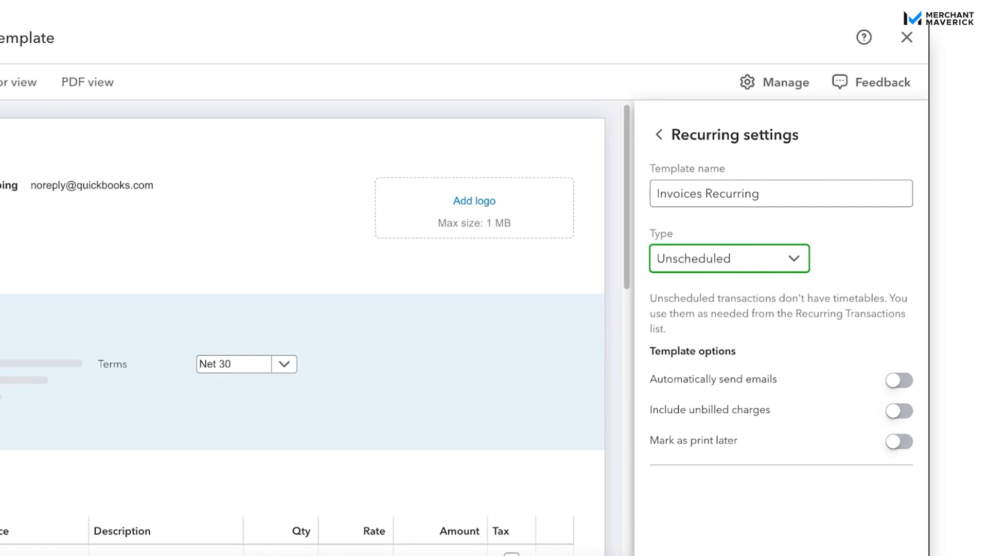
{"action": "left_click", "coordinate": [797, 269]}
{"action": "left_click", "coordinate": [769, 295]}
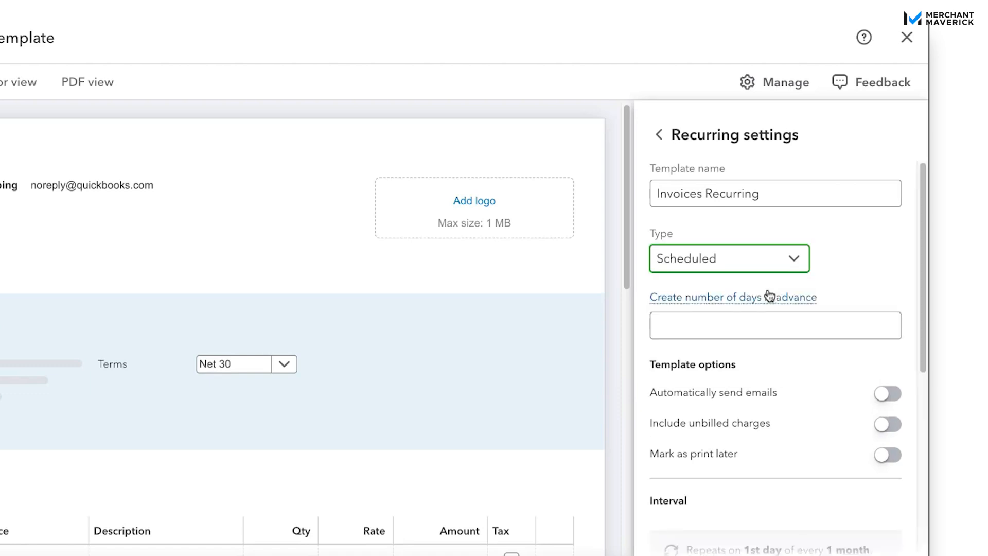
Set the recurring invoice to be created 10 days in advance
{"action": "left_click", "coordinate": [700, 329]}
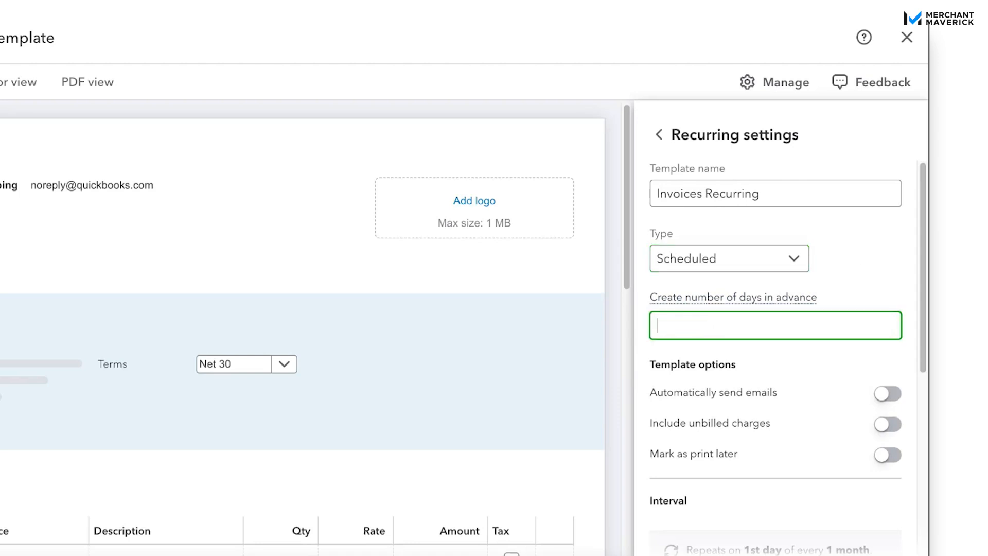
{"action": "type", "text": "10"}
{"action": "scroll", "coordinate": [805, 369], "scroll_direction": "down", "scroll_amount": 2}
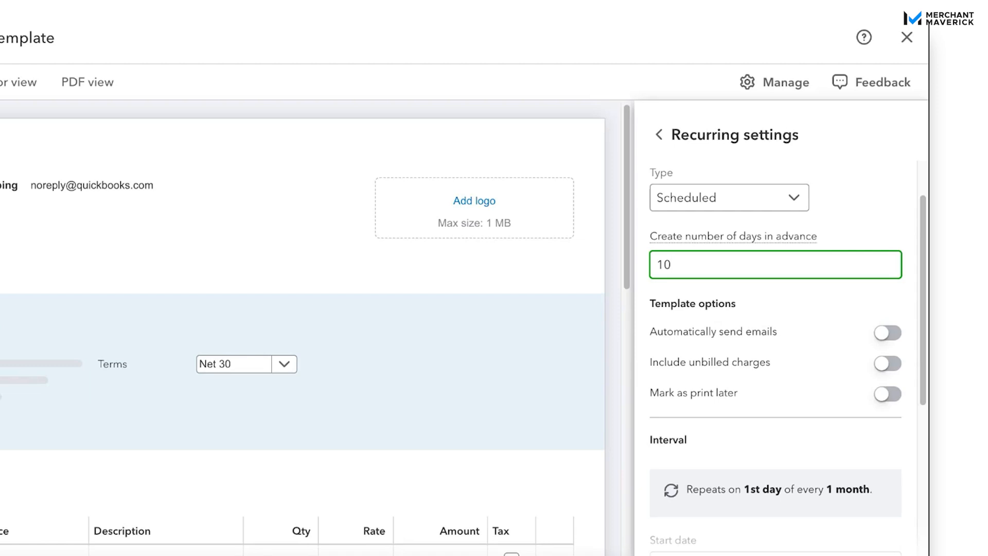
Look over the template options and interval settings, and activate the start date field
{"action": "scroll", "coordinate": [776, 360], "scroll_direction": "down", "scroll_amount": 3}
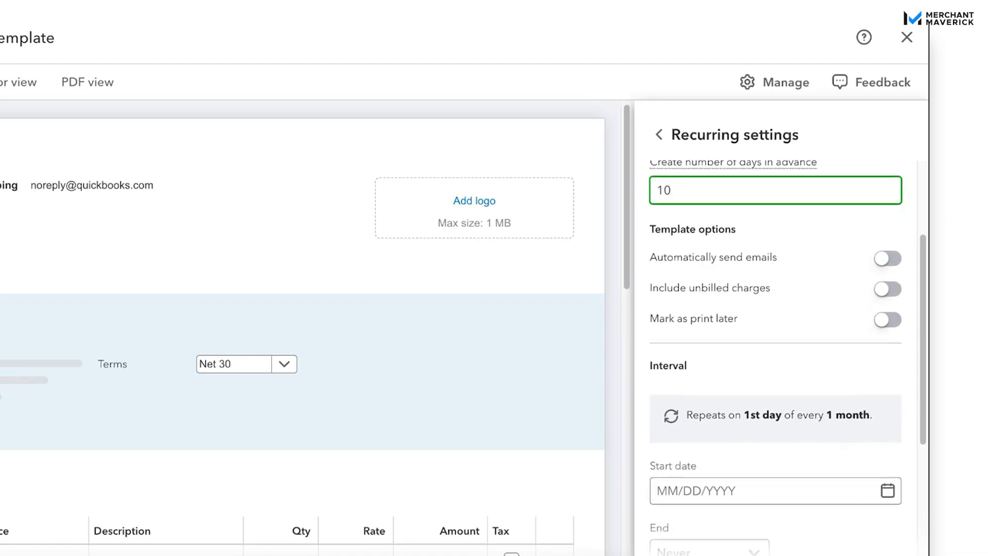
{"action": "scroll", "coordinate": [776, 355], "scroll_direction": "down", "scroll_amount": 3}
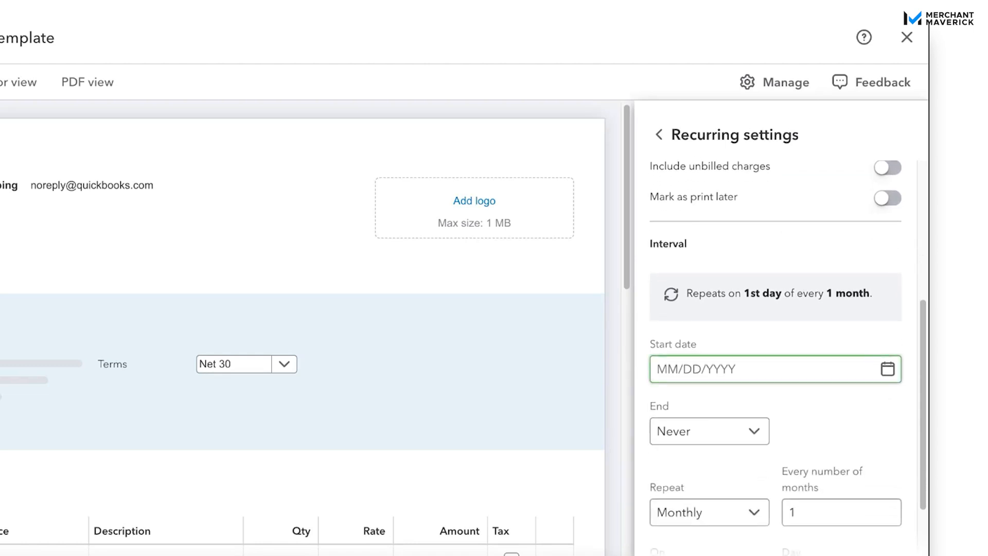
{"action": "scroll", "coordinate": [732, 363], "scroll_direction": "down", "scroll_amount": 1}
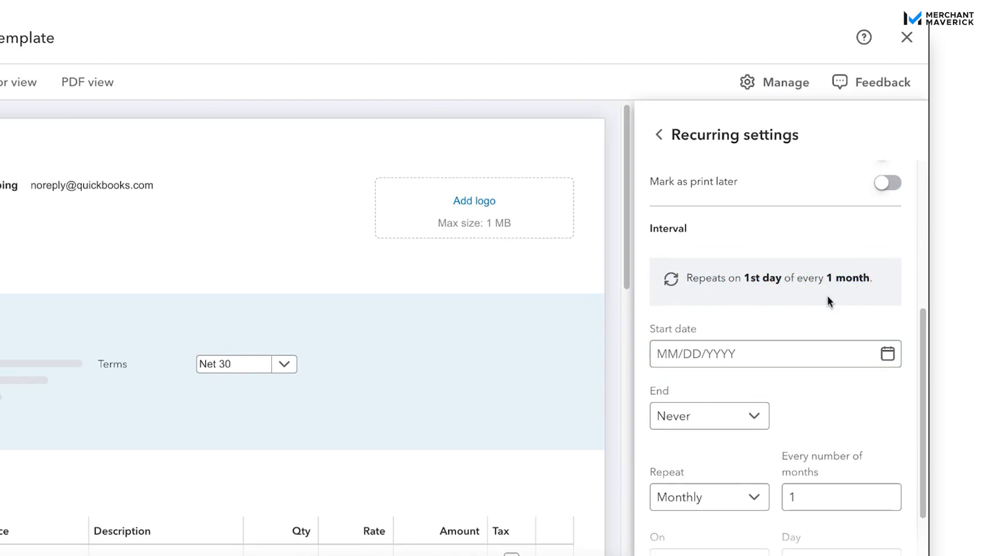
{"action": "scroll", "coordinate": [788, 357], "scroll_direction": "down", "scroll_amount": 1}
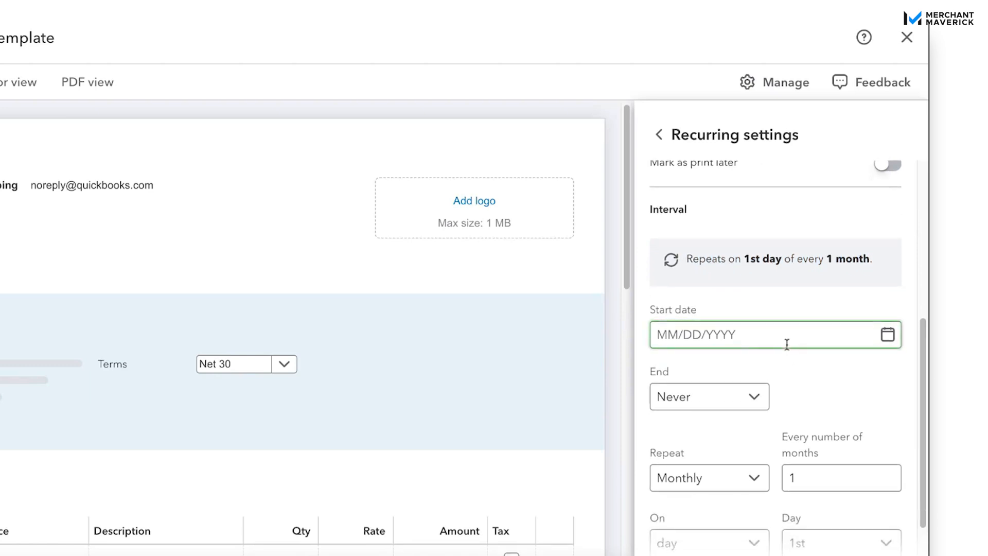
{"action": "left_click", "coordinate": [787, 344]}
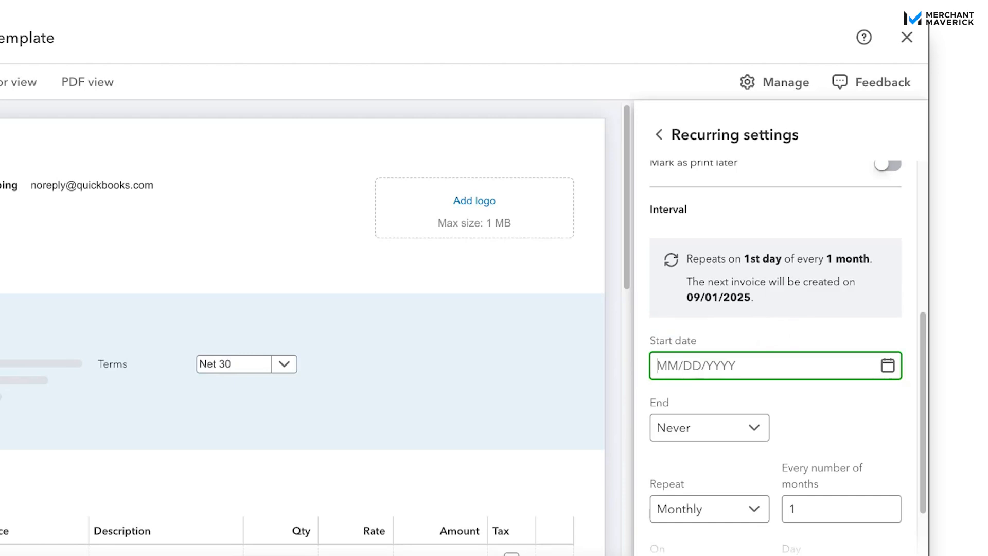
Try the By and After end options for the interval and return the end setting to Never
{"action": "scroll", "coordinate": [813, 423], "scroll_direction": "down", "scroll_amount": 2}
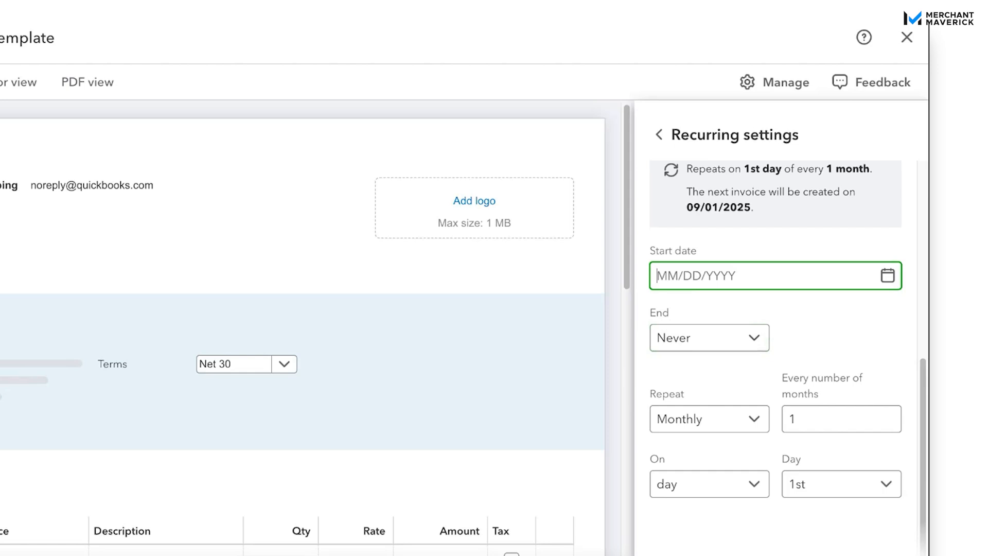
{"action": "left_click", "coordinate": [730, 348]}
{"action": "left_click", "coordinate": [730, 348]}
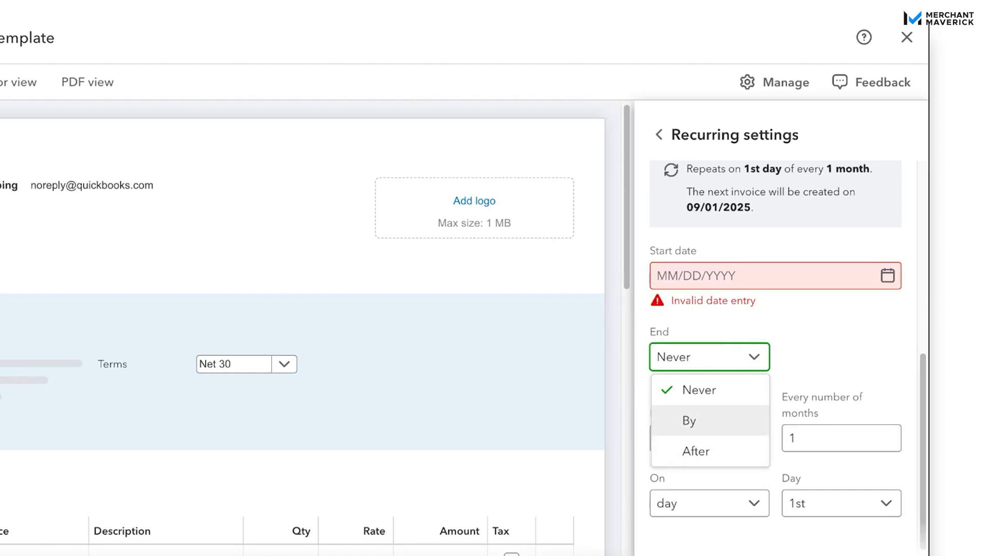
{"action": "left_click", "coordinate": [689, 420]}
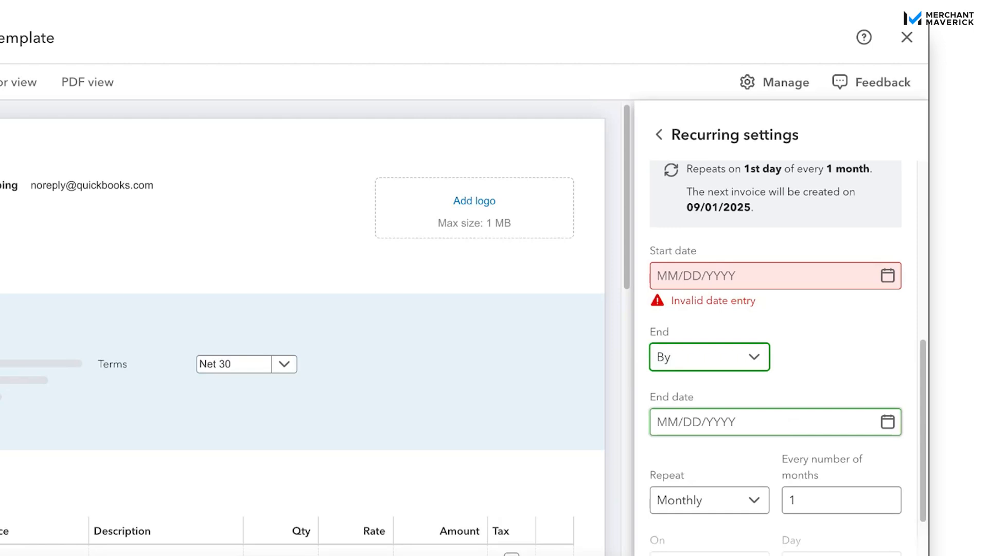
{"action": "left_click", "coordinate": [755, 367]}
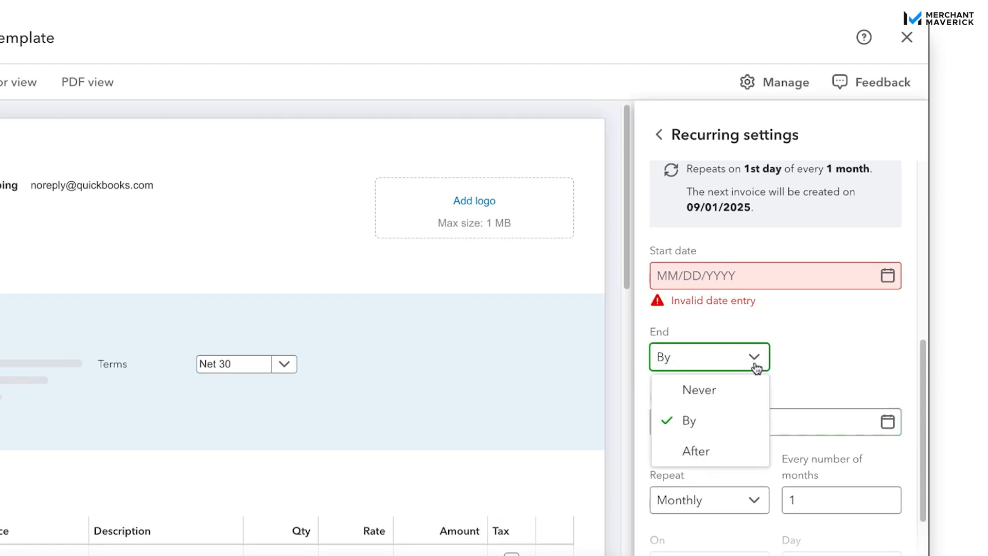
{"action": "left_click", "coordinate": [721, 450]}
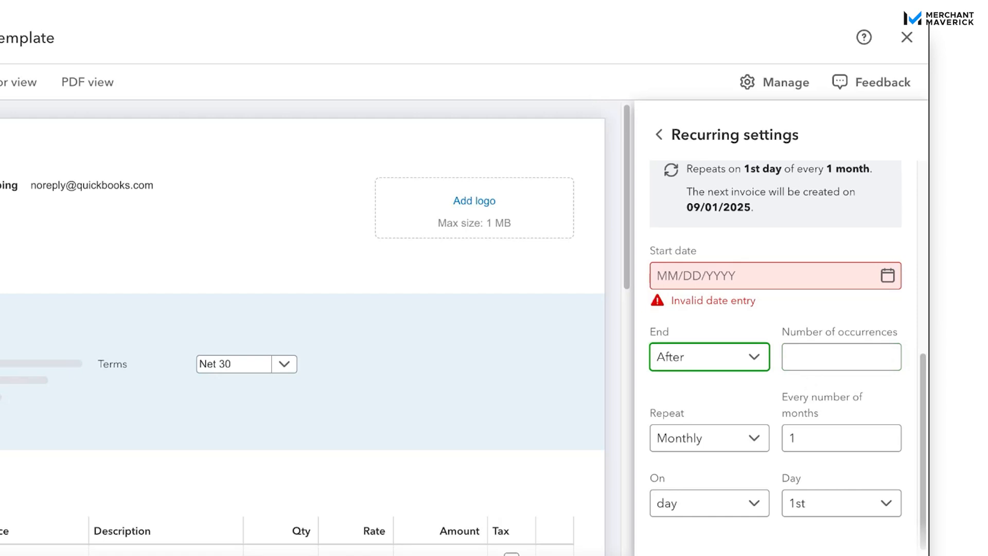
{"action": "left_click", "coordinate": [738, 363]}
{"action": "left_click", "coordinate": [724, 397]}
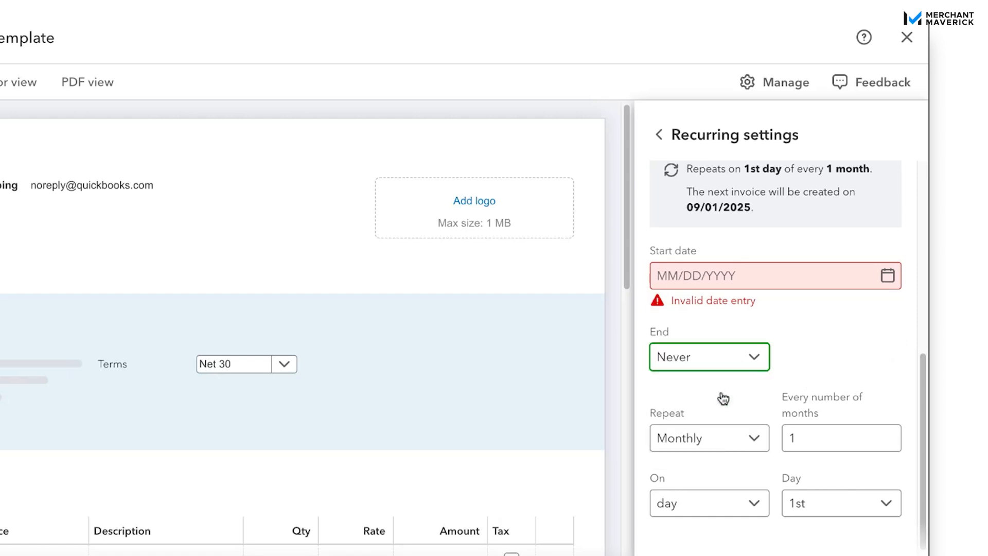
Set the template's repeat frequency to Daily
{"action": "scroll", "coordinate": [723, 397], "scroll_direction": "down", "scroll_amount": 1}
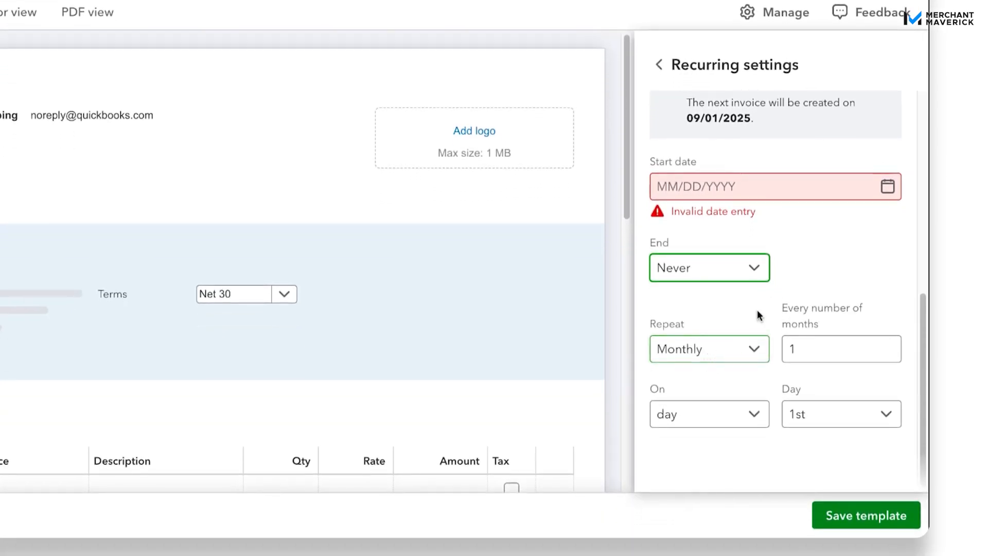
{"action": "scroll", "coordinate": [770, 305], "scroll_direction": "up", "scroll_amount": 1}
{"action": "scroll", "coordinate": [770, 305], "scroll_direction": "up", "scroll_amount": 1}
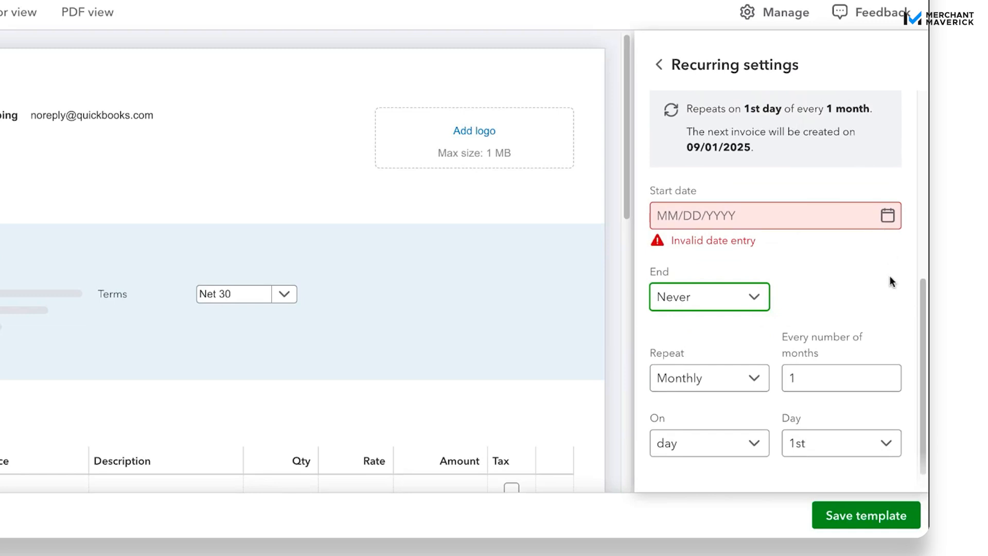
{"action": "left_click", "coordinate": [726, 386]}
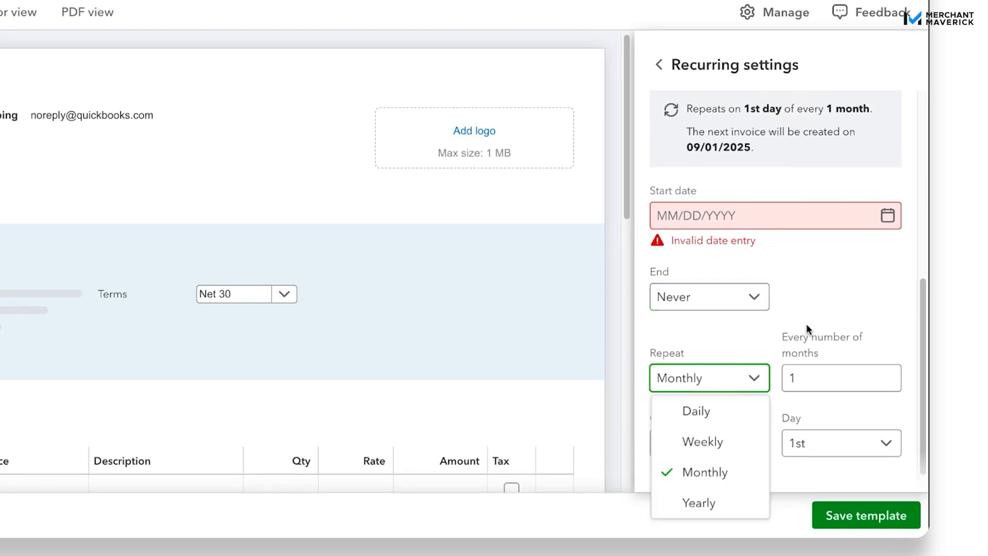
{"action": "scroll", "coordinate": [807, 322], "scroll_direction": "down", "scroll_amount": 1}
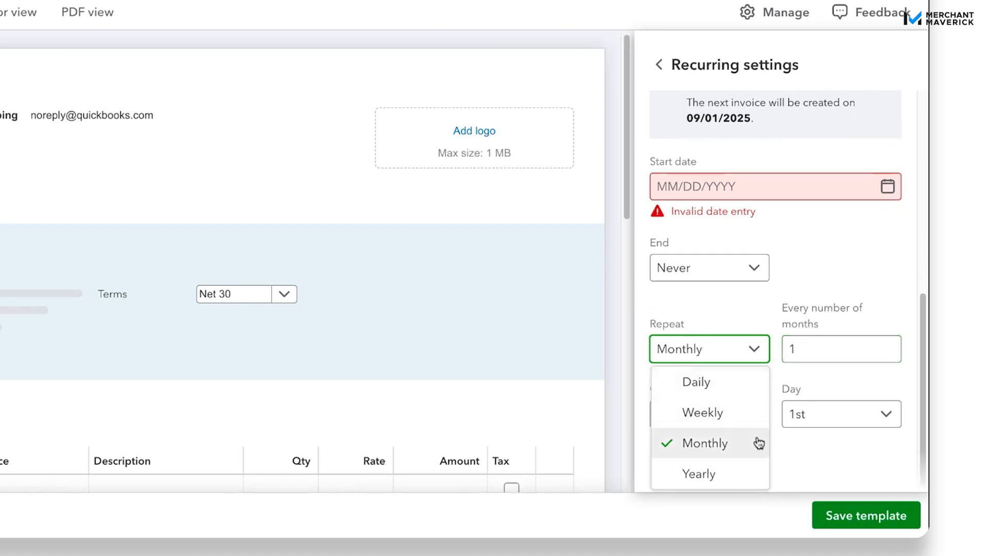
{"action": "left_click", "coordinate": [744, 385]}
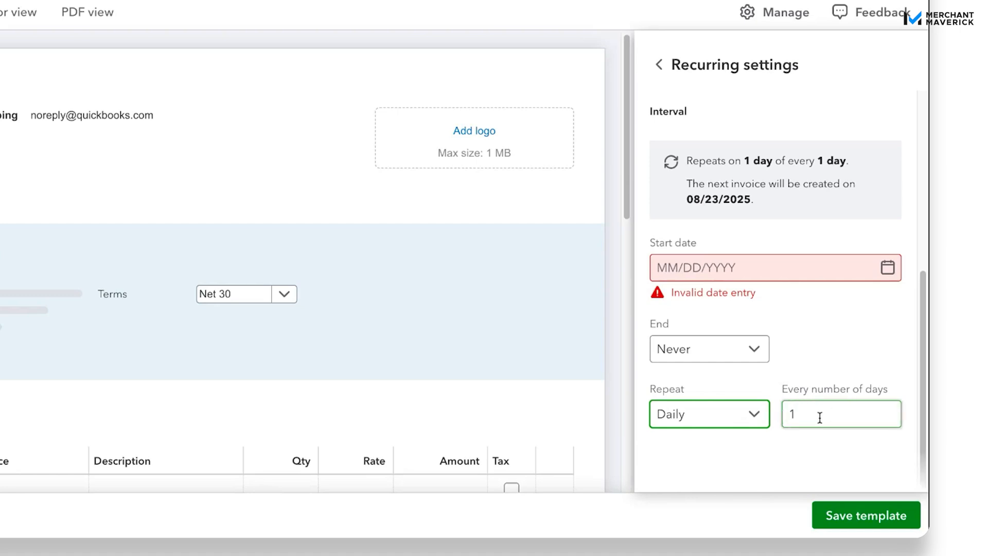
Change the template's repeat frequency to Weekly and check the weekly interval fields
{"action": "left_click", "coordinate": [757, 415]}
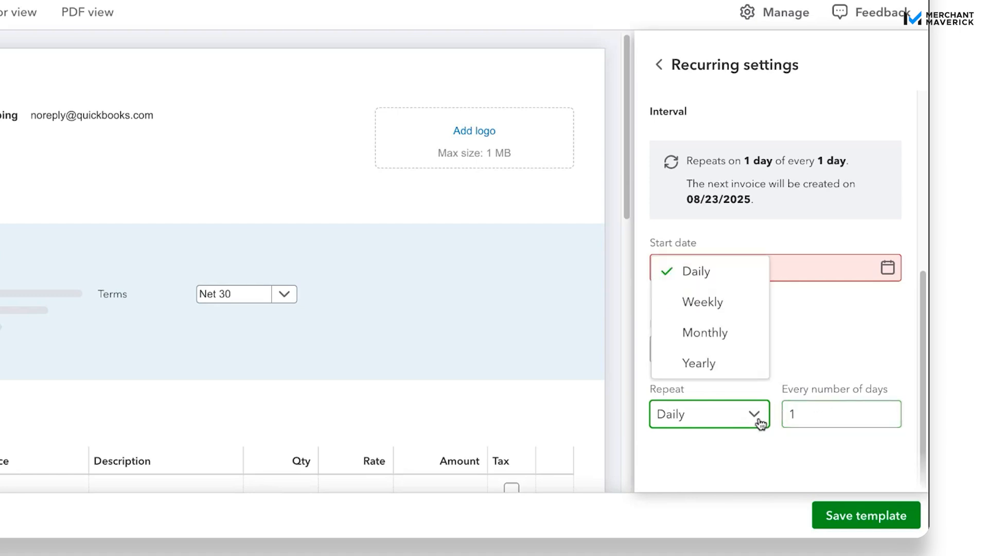
{"action": "left_click", "coordinate": [729, 314]}
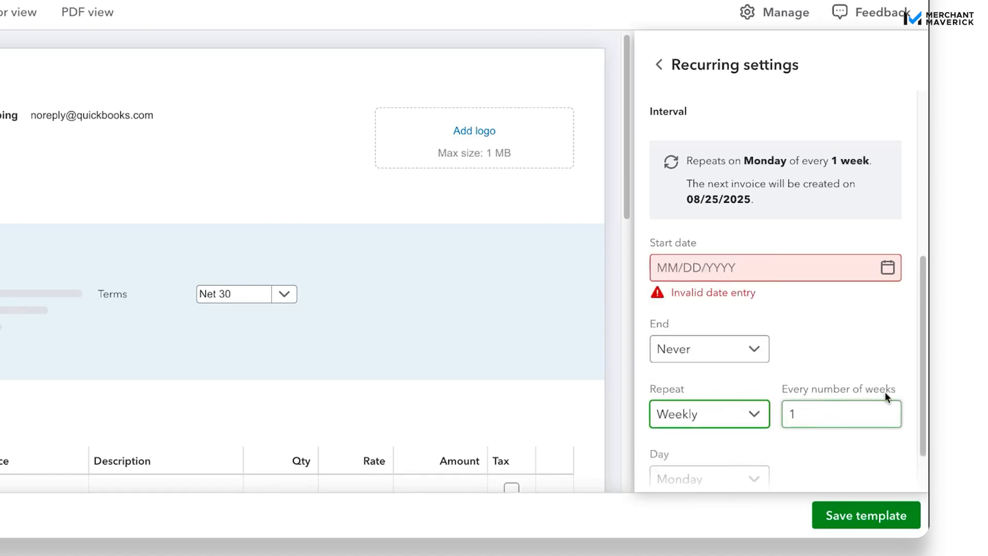
{"action": "scroll", "coordinate": [868, 413], "scroll_direction": "down", "scroll_amount": 1}
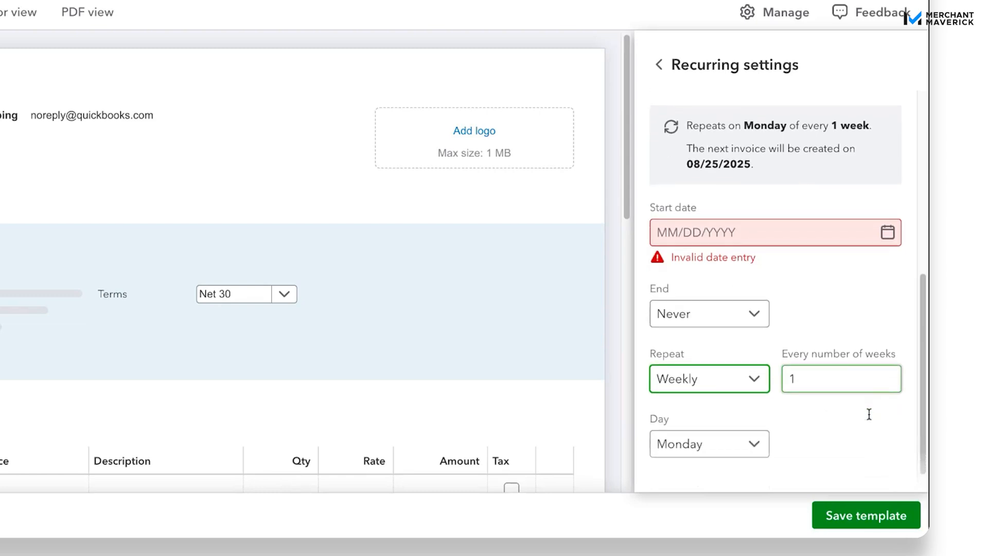
Change the template's repeat frequency to Monthly
{"action": "left_click", "coordinate": [749, 390]}
{"action": "left_click", "coordinate": [729, 478]}
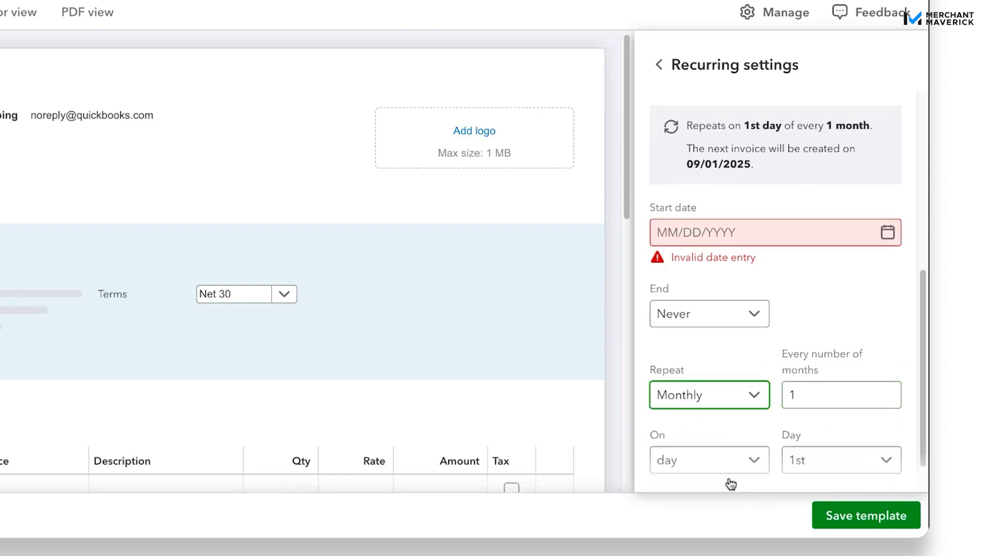
{"action": "scroll", "coordinate": [818, 364], "scroll_direction": "down", "scroll_amount": 1}
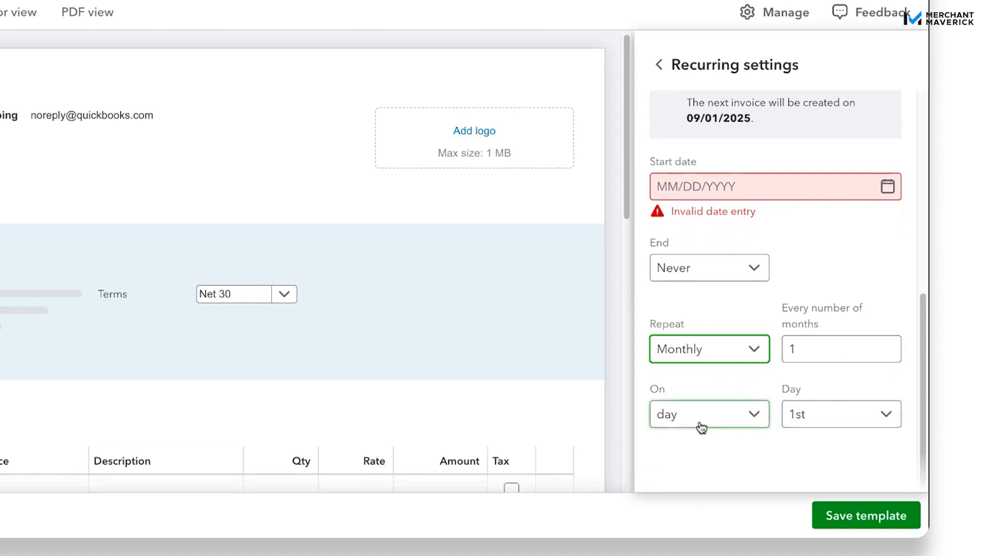
Look through the available On and Day choices for the monthly interval without changing them
{"action": "left_click", "coordinate": [733, 419]}
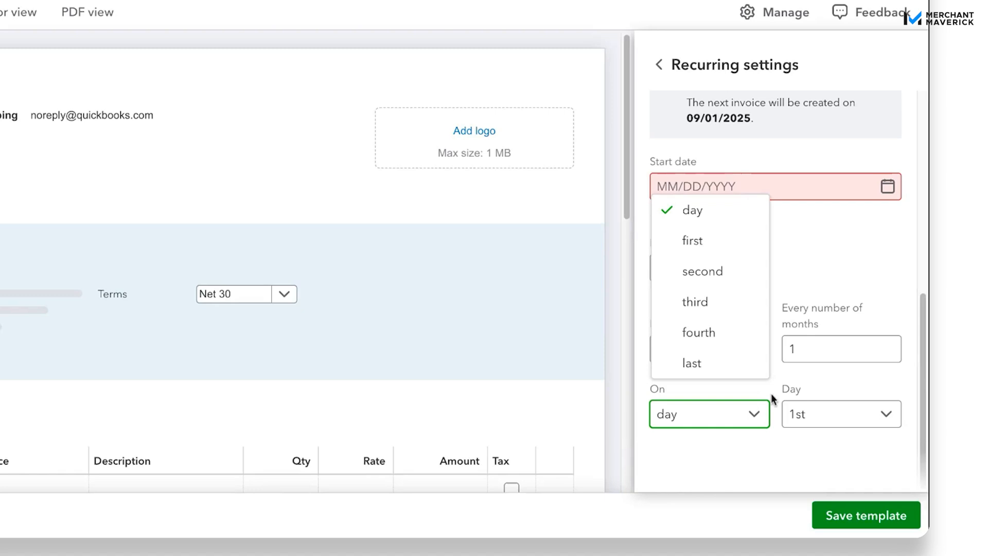
{"action": "left_click", "coordinate": [838, 379]}
{"action": "left_click", "coordinate": [829, 415]}
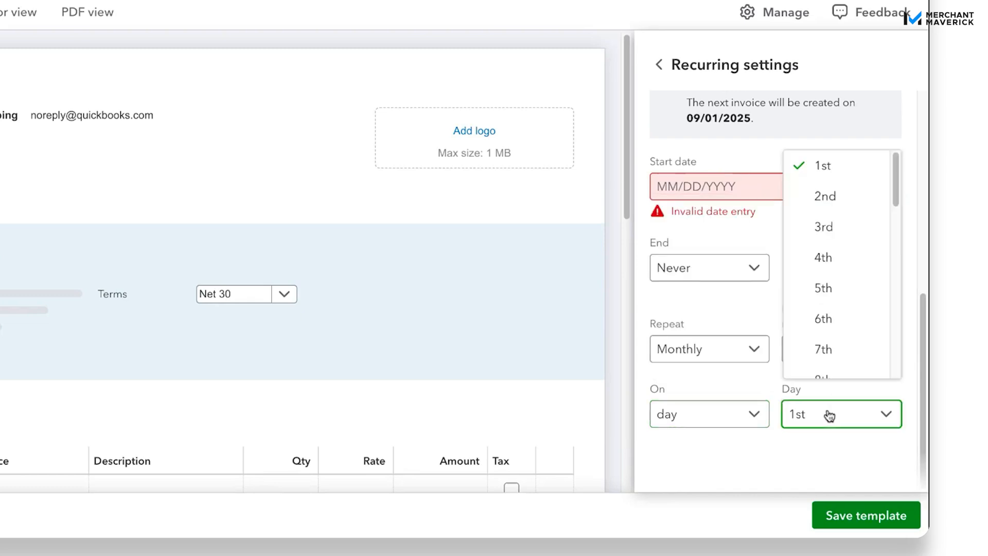
{"action": "scroll", "coordinate": [844, 335], "scroll_direction": "down", "scroll_amount": 5}
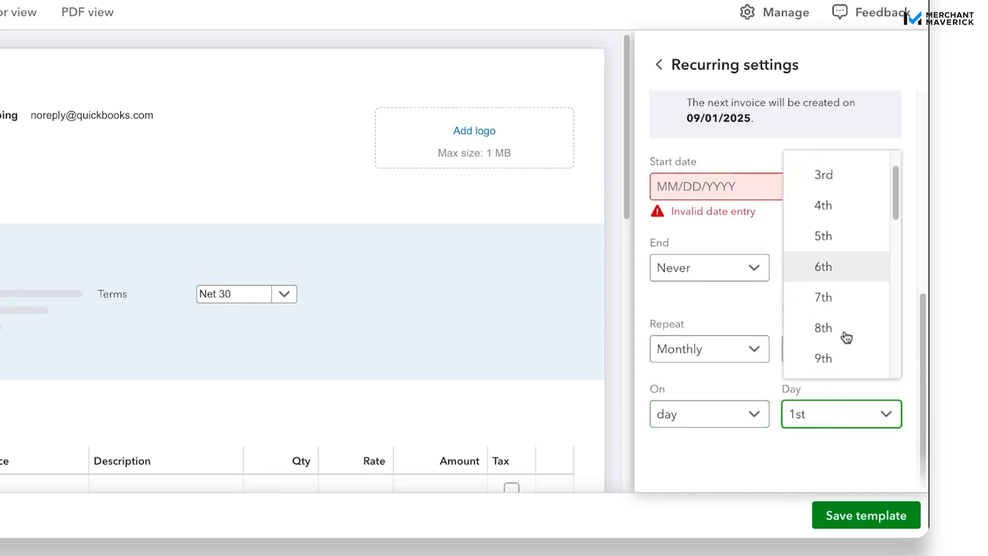
{"action": "scroll", "coordinate": [846, 336], "scroll_direction": "down", "scroll_amount": 8}
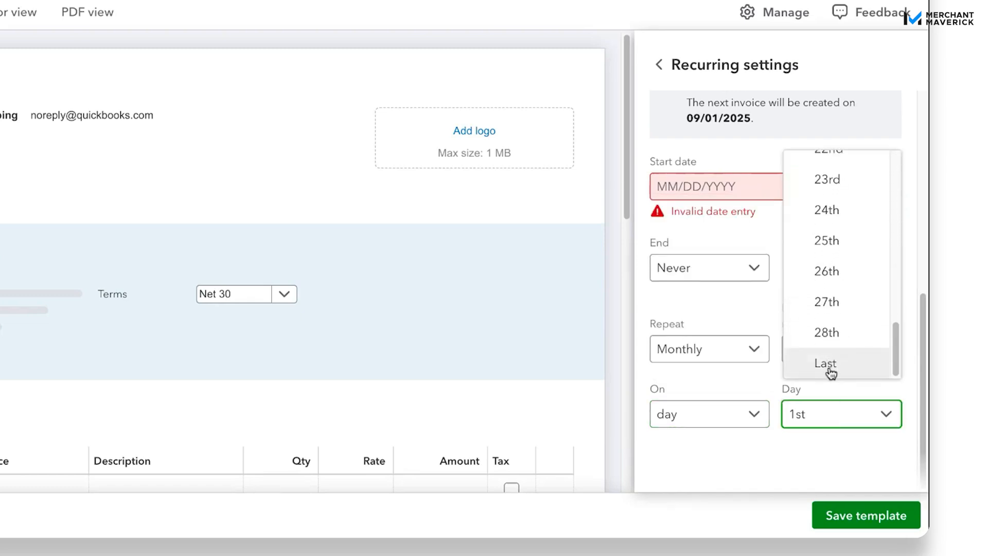
{"action": "left_click", "coordinate": [760, 392]}
Set the recurring template's start date to 09/01/2025 and review the interval settings
{"action": "scroll", "coordinate": [803, 399], "scroll_direction": "up", "scroll_amount": 3}
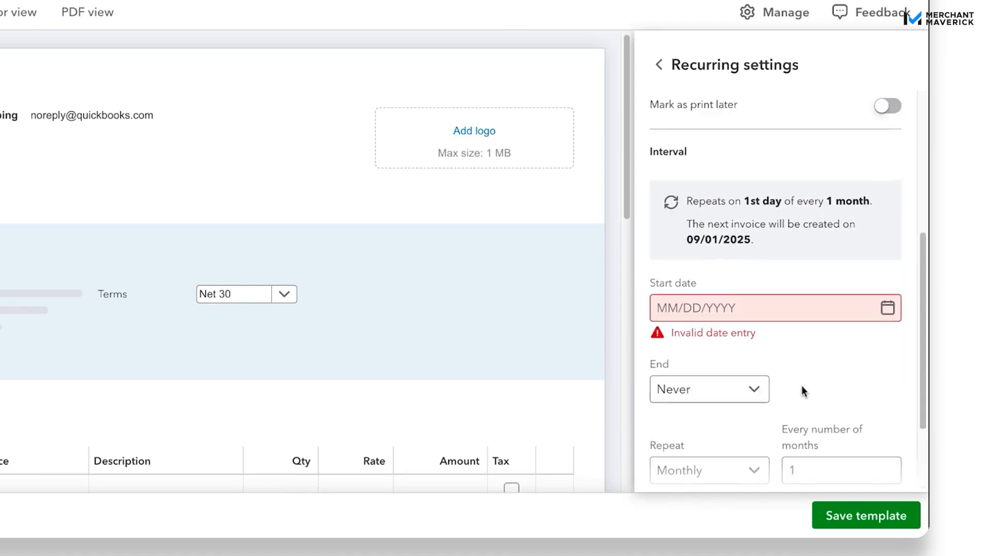
{"action": "left_click", "coordinate": [887, 308]}
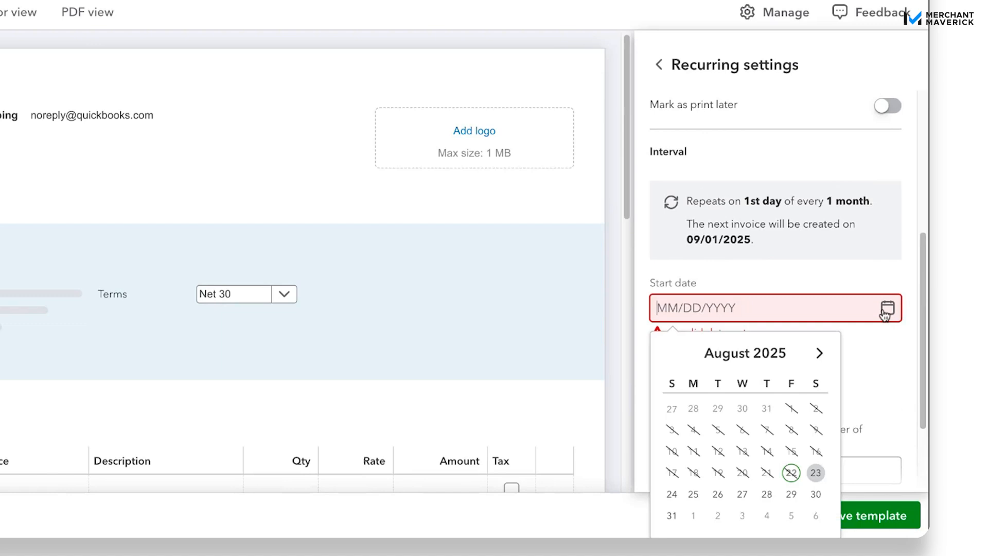
{"action": "left_click", "coordinate": [819, 353]}
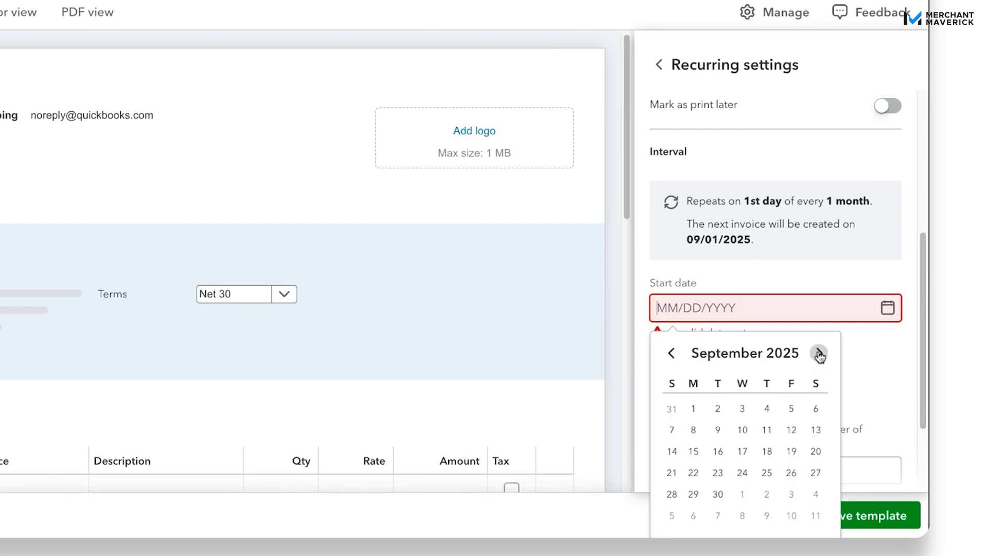
{"action": "left_click", "coordinate": [693, 408]}
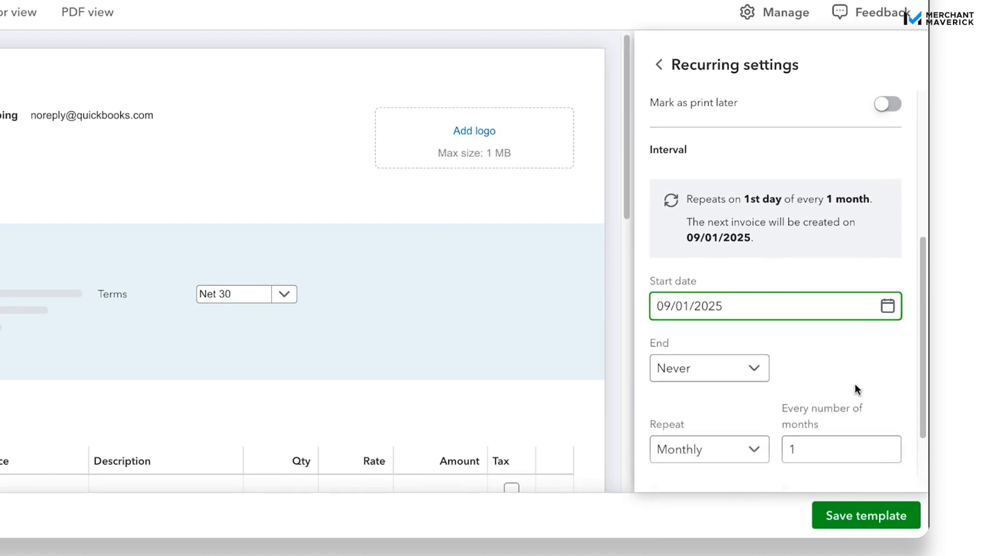
{"action": "scroll", "coordinate": [854, 384], "scroll_direction": "down", "scroll_amount": 2}
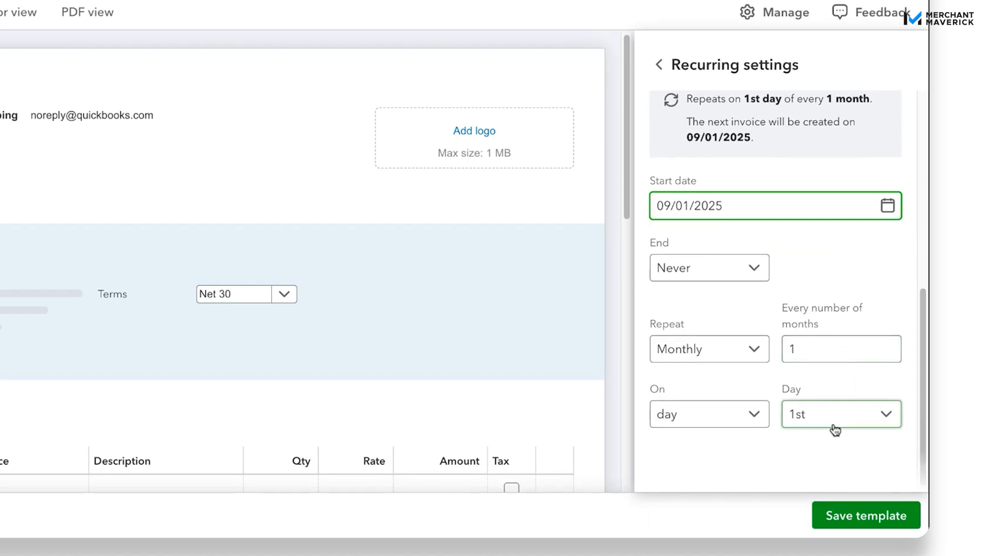
{"action": "scroll", "coordinate": [827, 413], "scroll_direction": "up", "scroll_amount": 3}
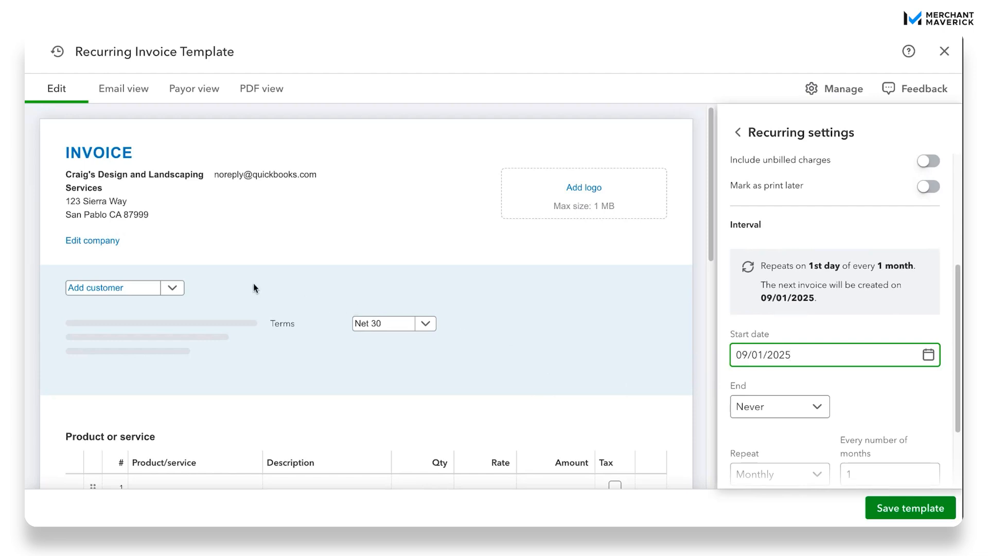
Select Amy's Bird Sanctuary as the customer on the recurring invoice template
{"action": "left_click", "coordinate": [176, 295]}
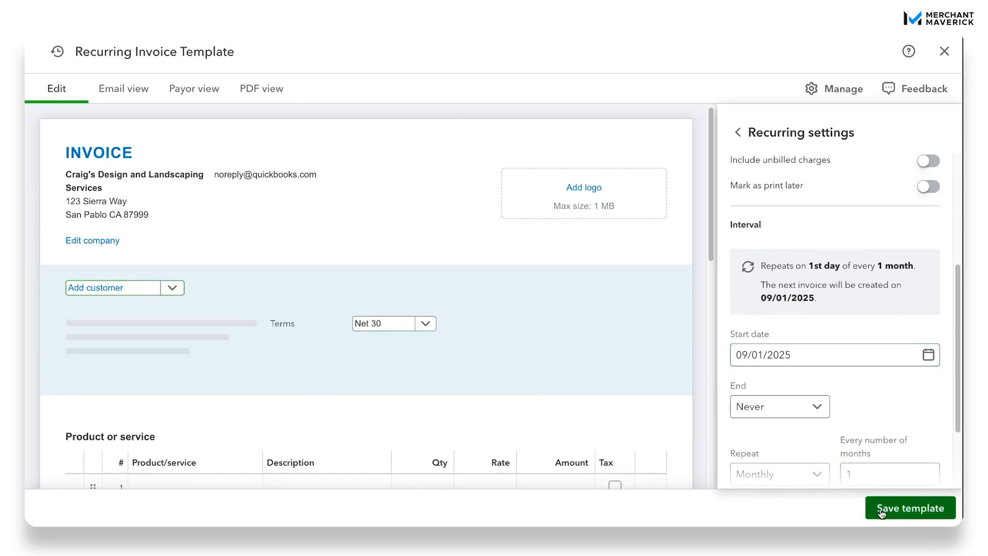
{"action": "left_click", "coordinate": [168, 290]}
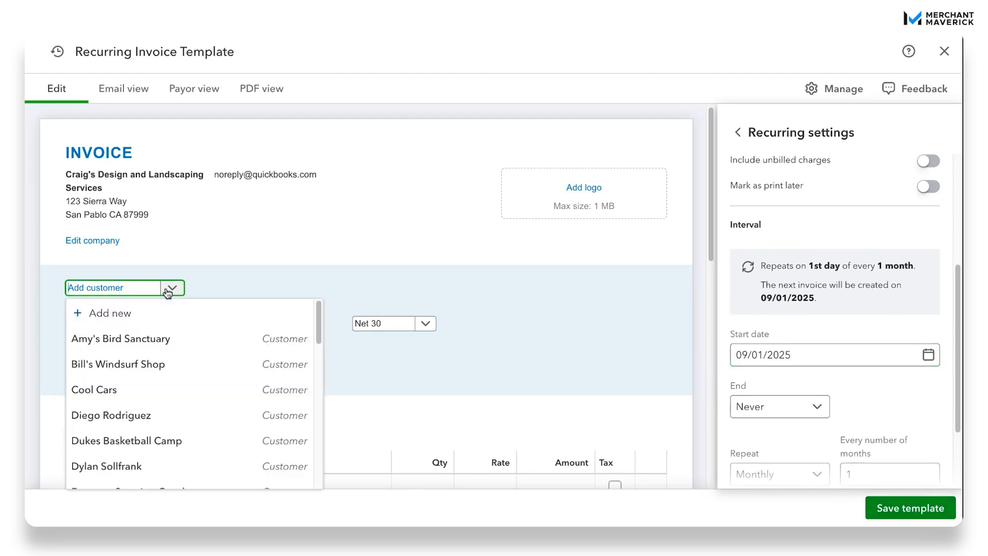
{"action": "left_click", "coordinate": [215, 337]}
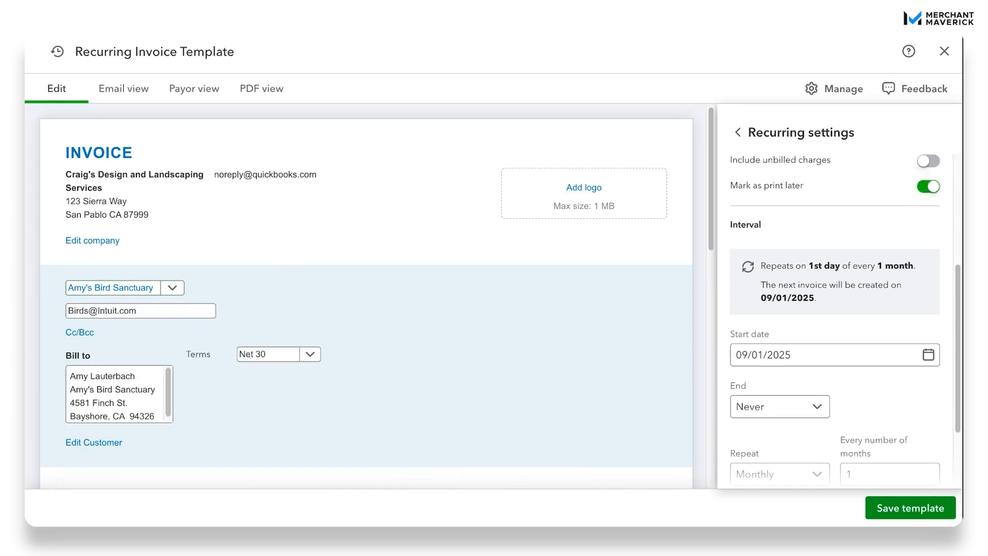
Add the Design (Custom Design) service to the first product or service line of the invoice template
{"action": "scroll", "coordinate": [366, 286], "scroll_direction": "down", "scroll_amount": 1}
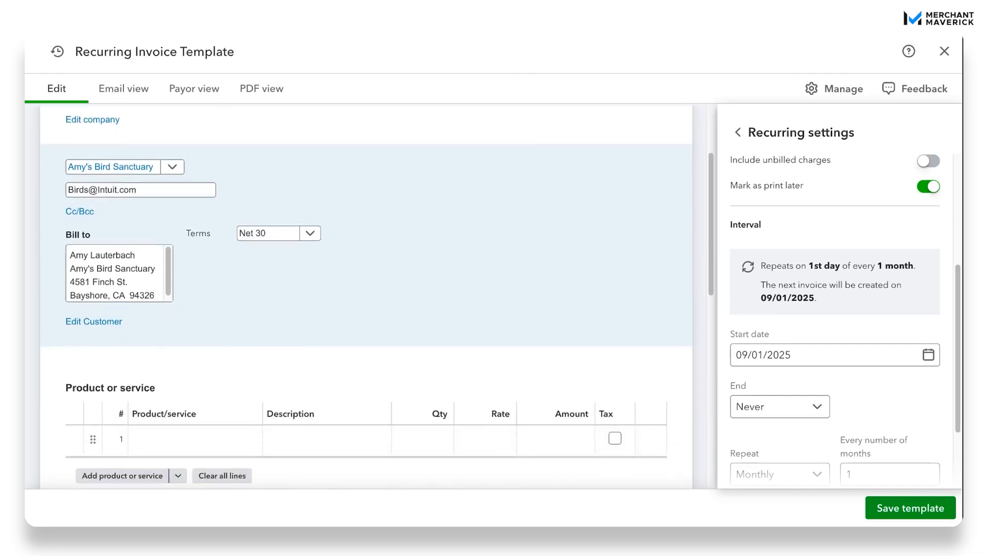
{"action": "scroll", "coordinate": [332, 280], "scroll_direction": "down", "scroll_amount": 1}
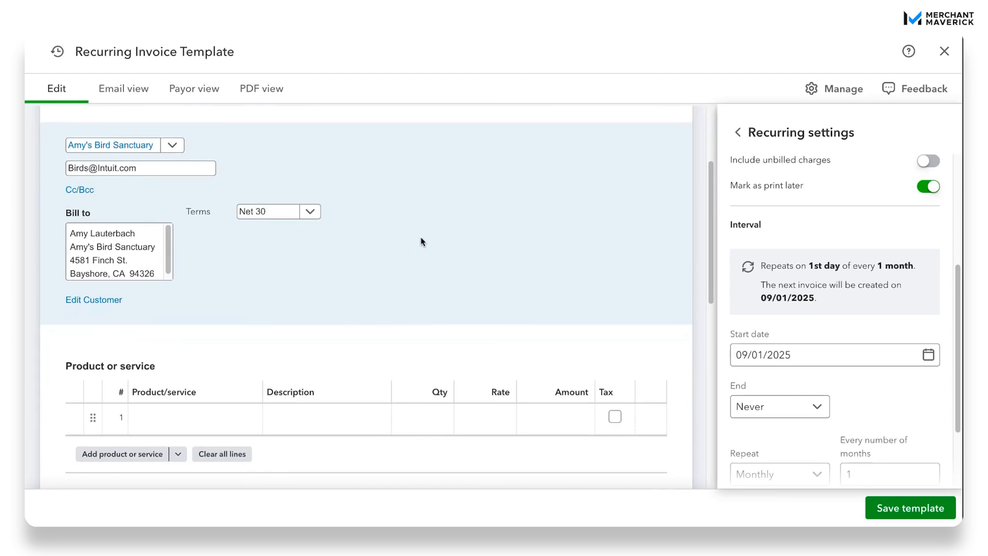
{"action": "scroll", "coordinate": [461, 276], "scroll_direction": "down", "scroll_amount": 4}
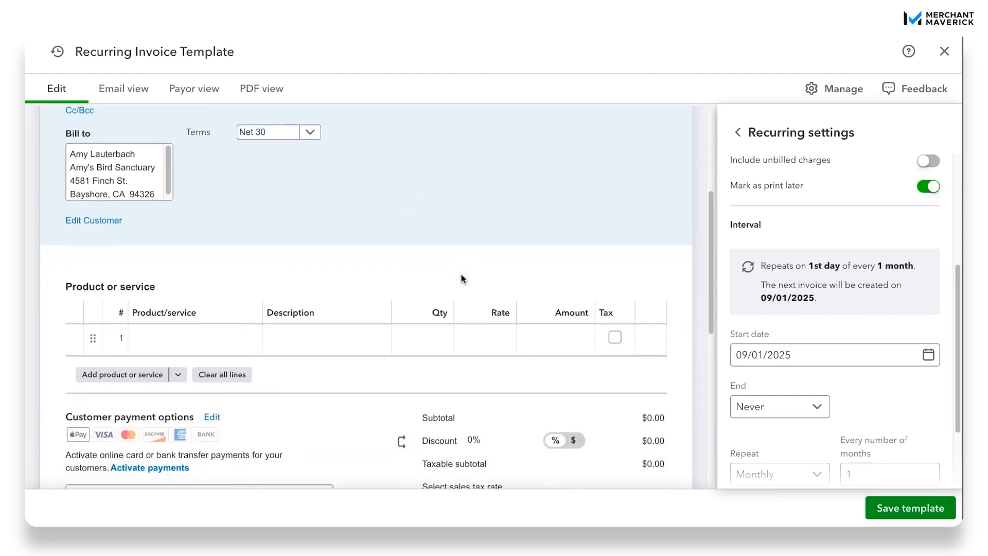
{"action": "left_click", "coordinate": [235, 337]}
{"action": "left_click", "coordinate": [249, 341]}
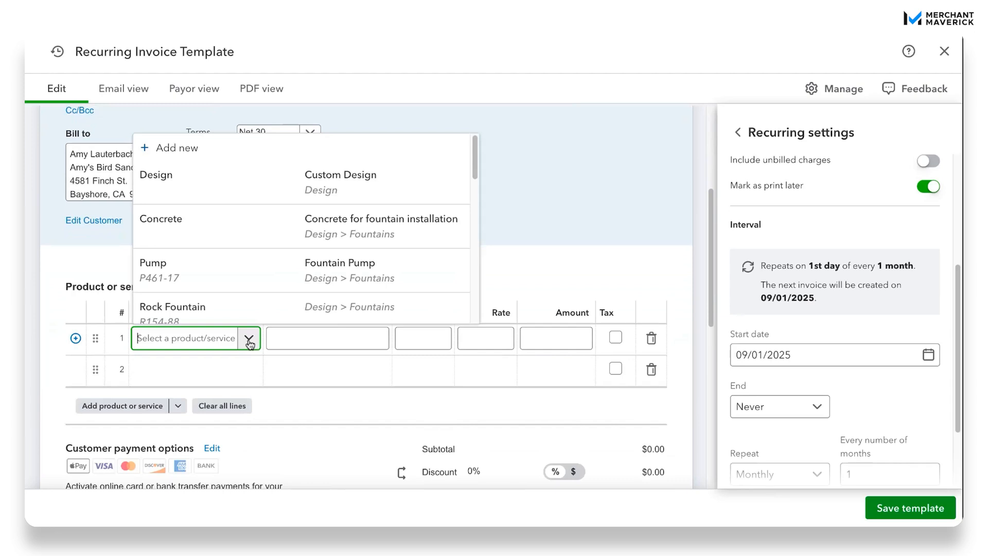
{"action": "left_click", "coordinate": [431, 198]}
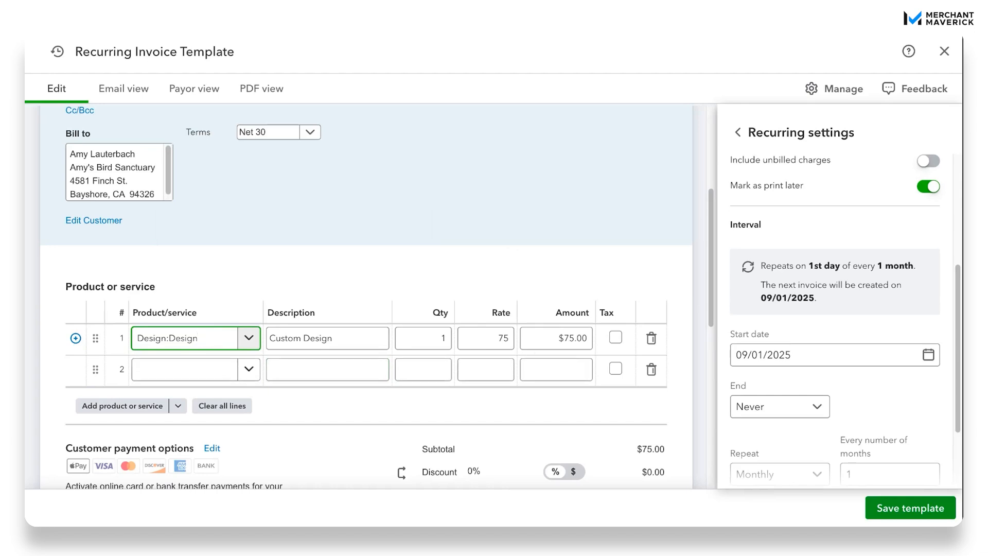
Check the template's totals, customer notes and attachments sections, and save the recurring invoice template
{"action": "scroll", "coordinate": [345, 380], "scroll_direction": "down", "scroll_amount": 3}
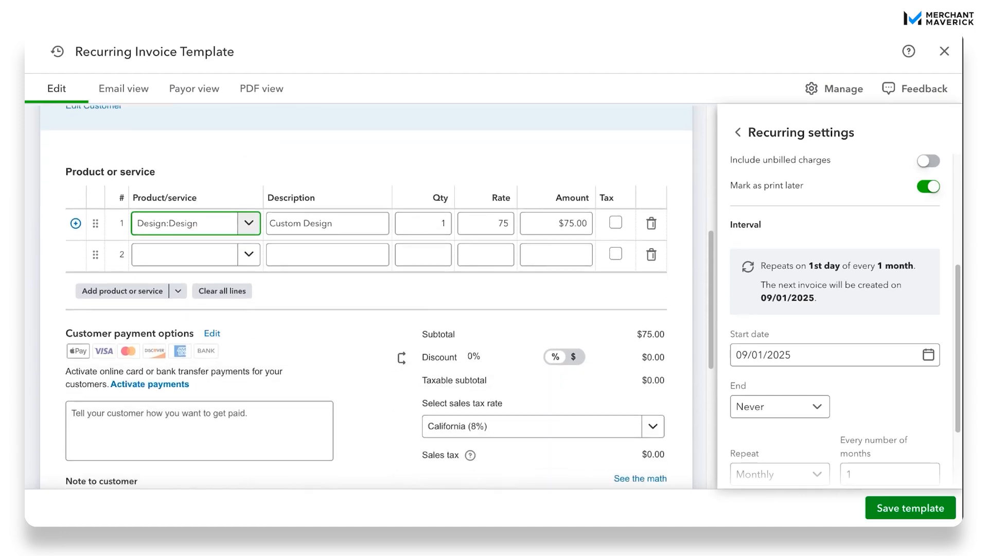
{"action": "scroll", "coordinate": [504, 375], "scroll_direction": "down", "scroll_amount": 1}
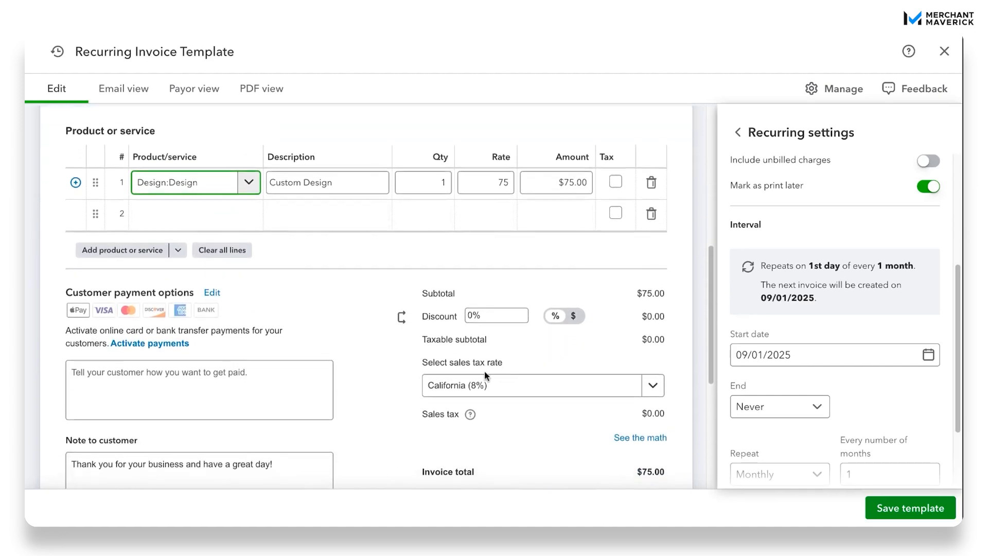
{"action": "scroll", "coordinate": [312, 375], "scroll_direction": "down", "scroll_amount": 1}
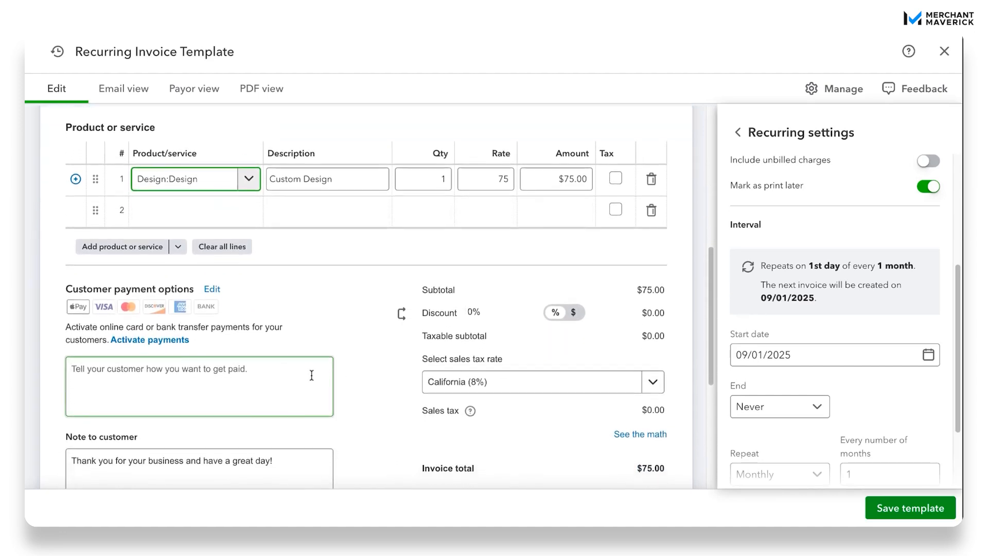
{"action": "scroll", "coordinate": [554, 376], "scroll_direction": "down", "scroll_amount": 2}
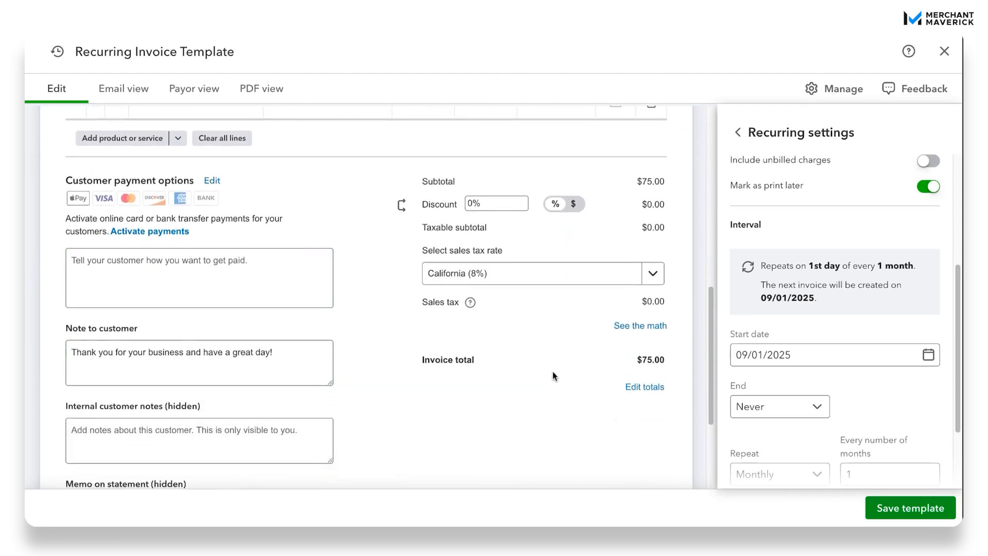
{"action": "scroll", "coordinate": [553, 375], "scroll_direction": "down", "scroll_amount": 5}
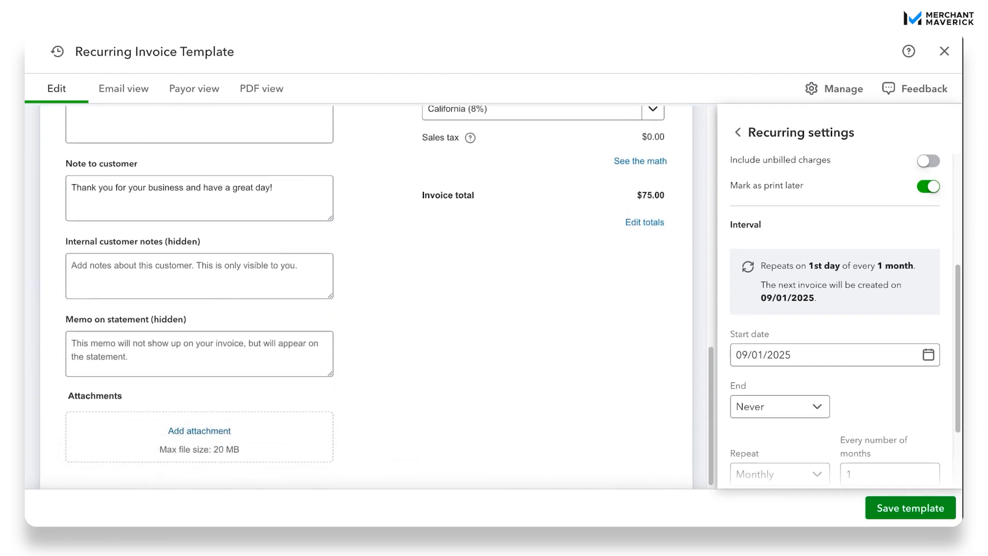
{"action": "left_click", "coordinate": [897, 509]}
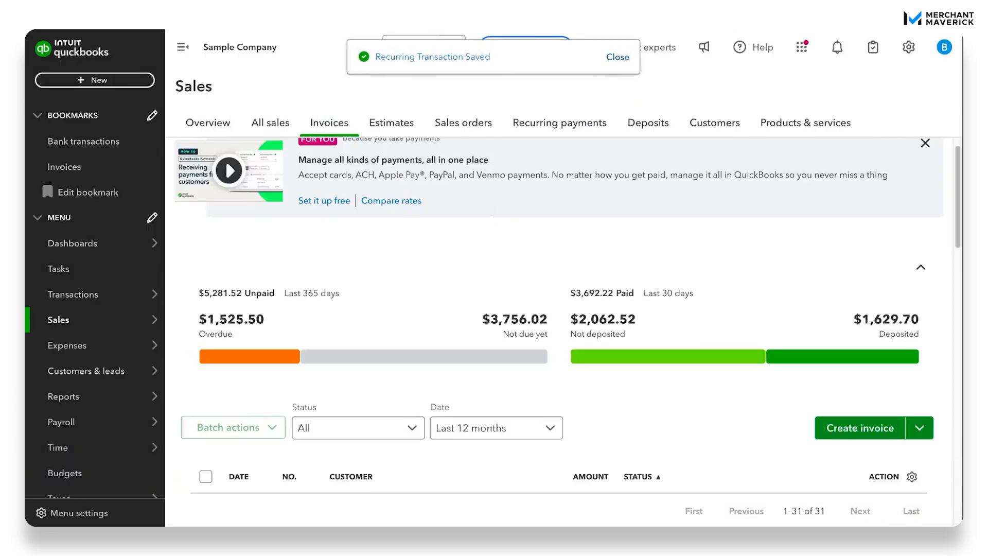
Open the details of the overdue Kookies by Kathy invoice from the invoice list and view its activity
{"action": "scroll", "coordinate": [860, 204], "scroll_direction": "down", "scroll_amount": 2}
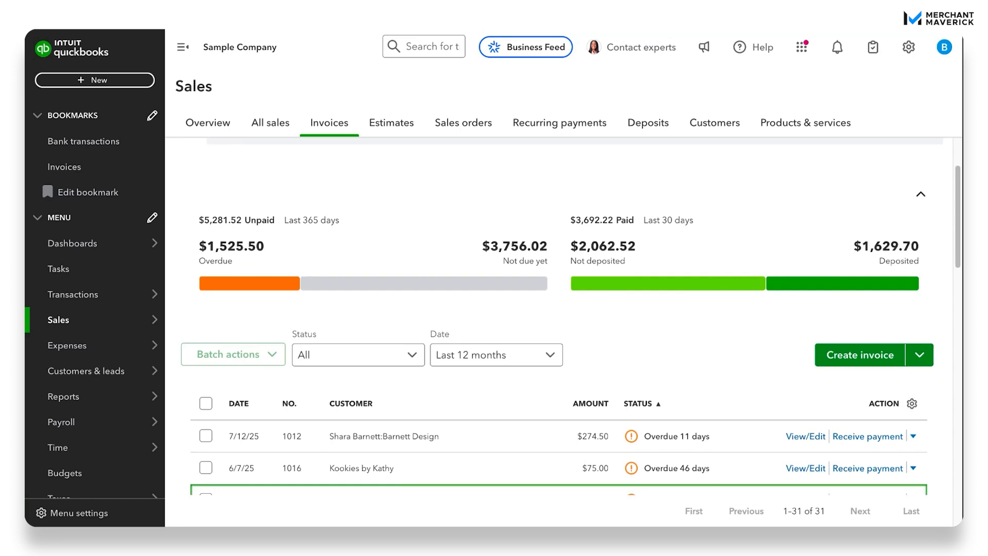
{"action": "scroll", "coordinate": [821, 343], "scroll_direction": "down", "scroll_amount": 1}
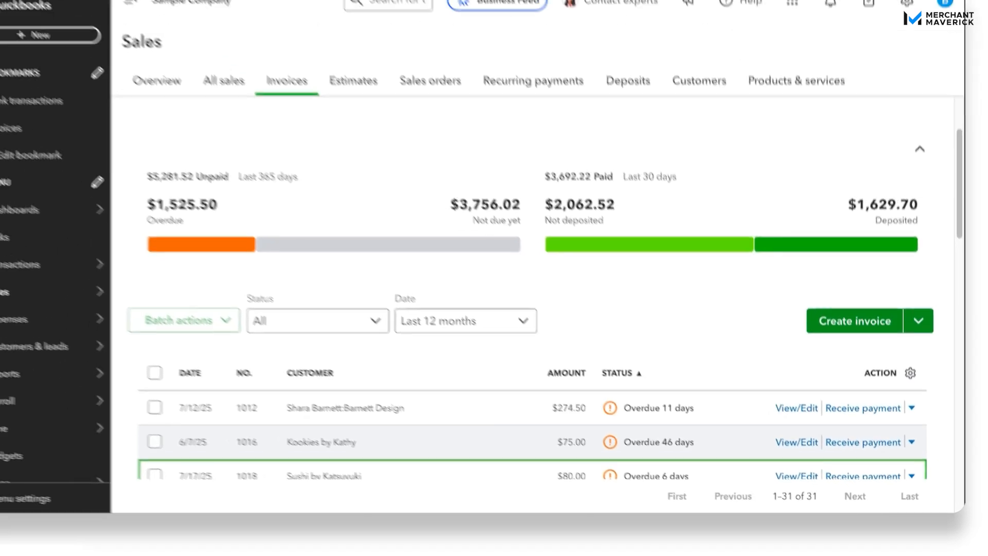
{"action": "left_click", "coordinate": [412, 413]}
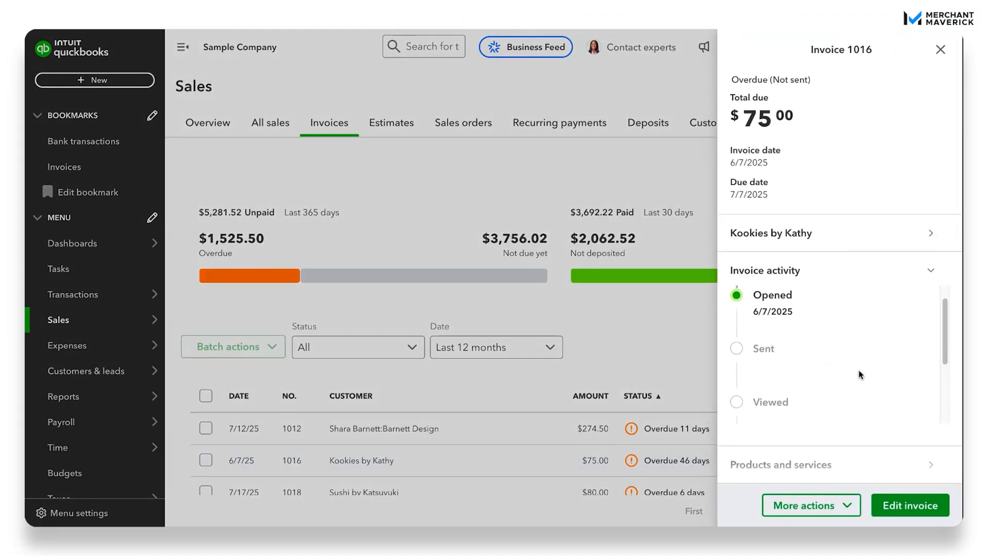
{"action": "scroll", "coordinate": [860, 373], "scroll_direction": "down", "scroll_amount": 1}
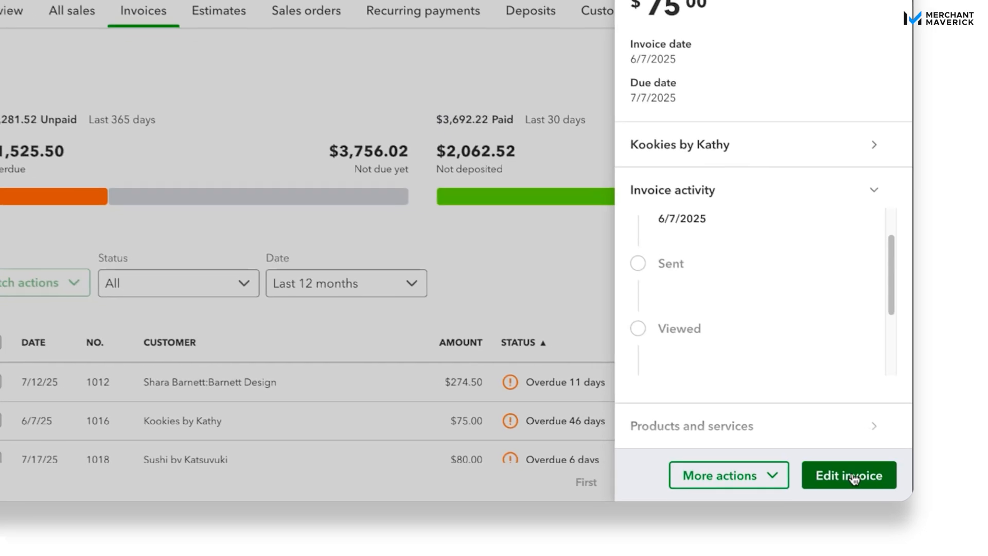
Open the Kookies by Kathy invoice for editing and bring up its invoice management settings
{"action": "left_click", "coordinate": [853, 476]}
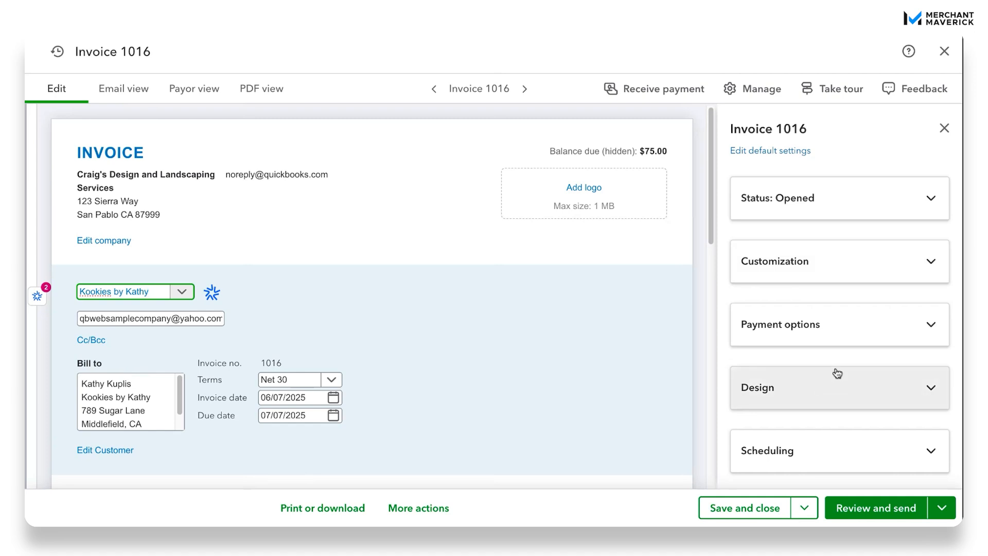
{"action": "left_click", "coordinate": [952, 132]}
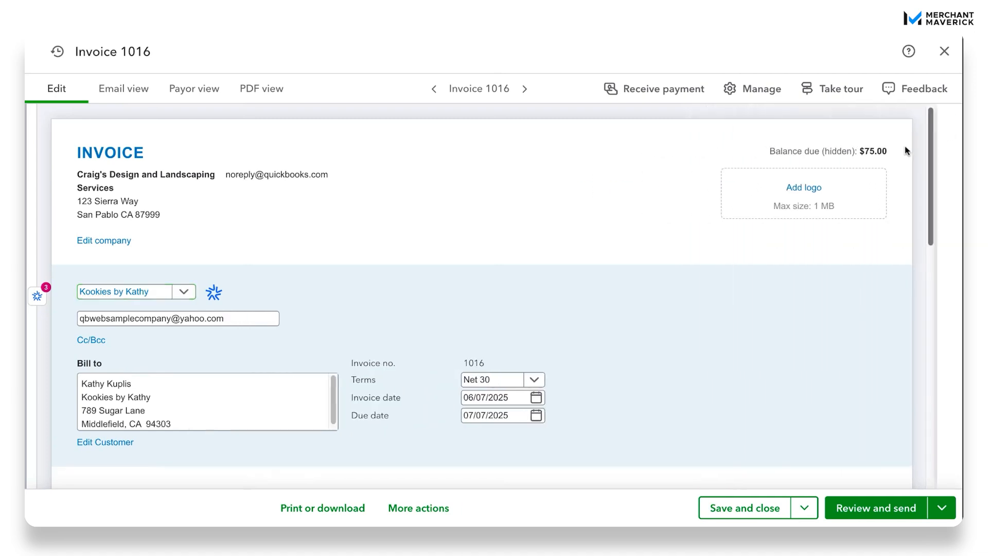
{"action": "left_click", "coordinate": [751, 99]}
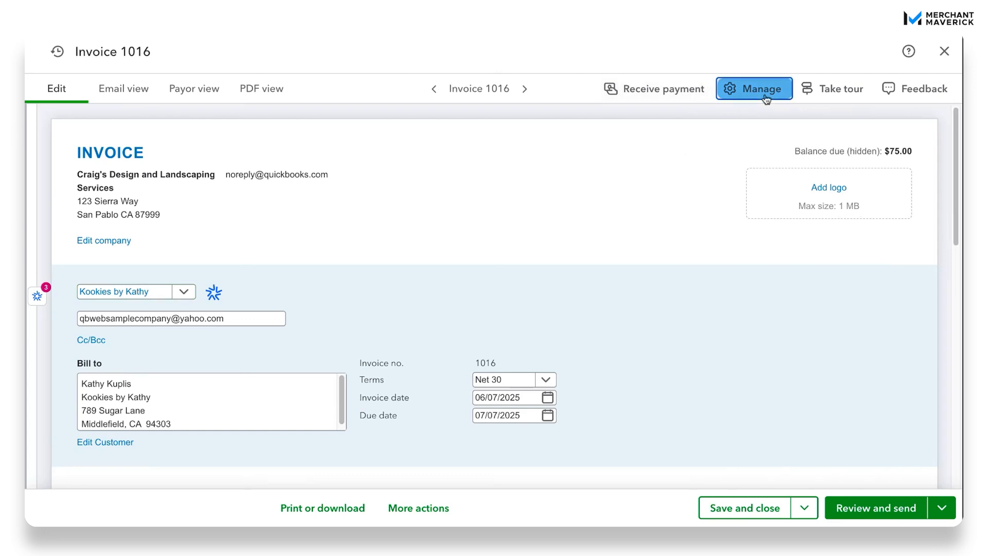
Turn on the option to make the invoice recurring in the invoice's scheduling settings
{"action": "scroll", "coordinate": [890, 348], "scroll_direction": "down", "scroll_amount": 1}
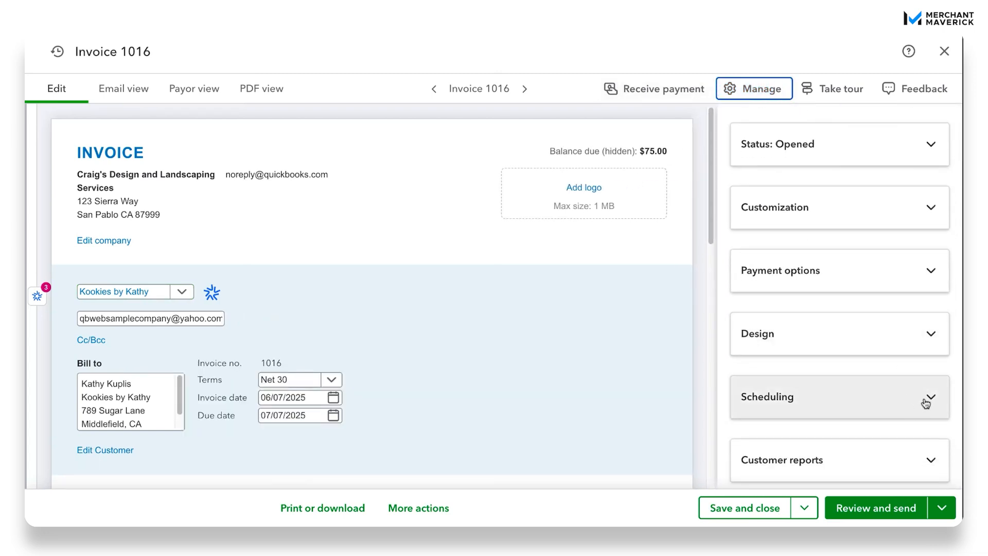
{"action": "scroll", "coordinate": [926, 403], "scroll_direction": "down", "scroll_amount": 1}
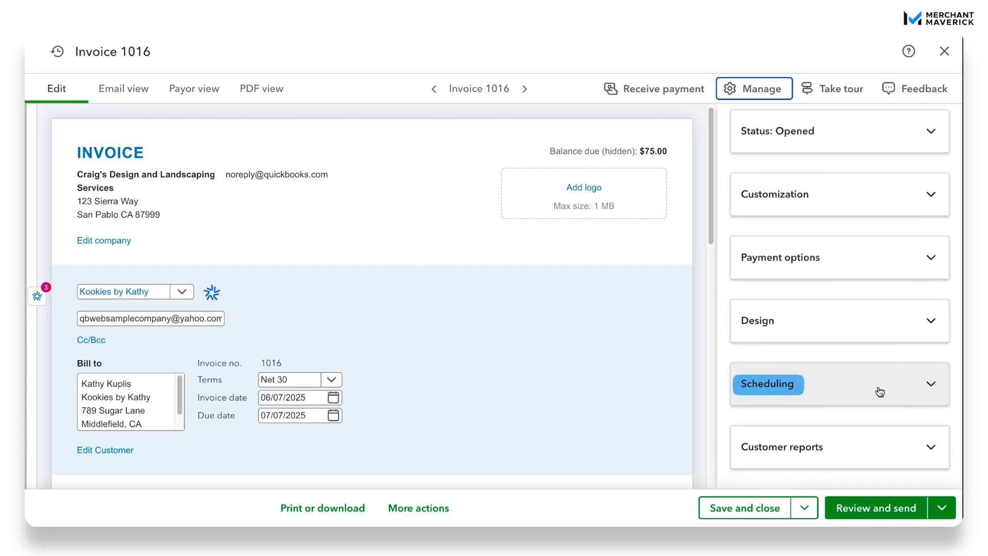
{"action": "left_click", "coordinate": [859, 393]}
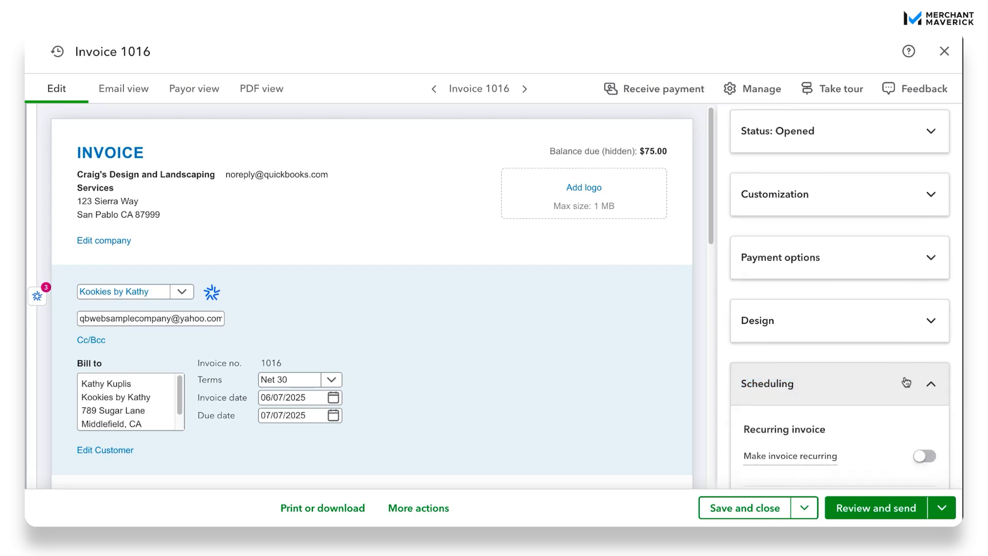
{"action": "scroll", "coordinate": [918, 381], "scroll_direction": "down", "scroll_amount": 4}
{"action": "left_click", "coordinate": [924, 261]}
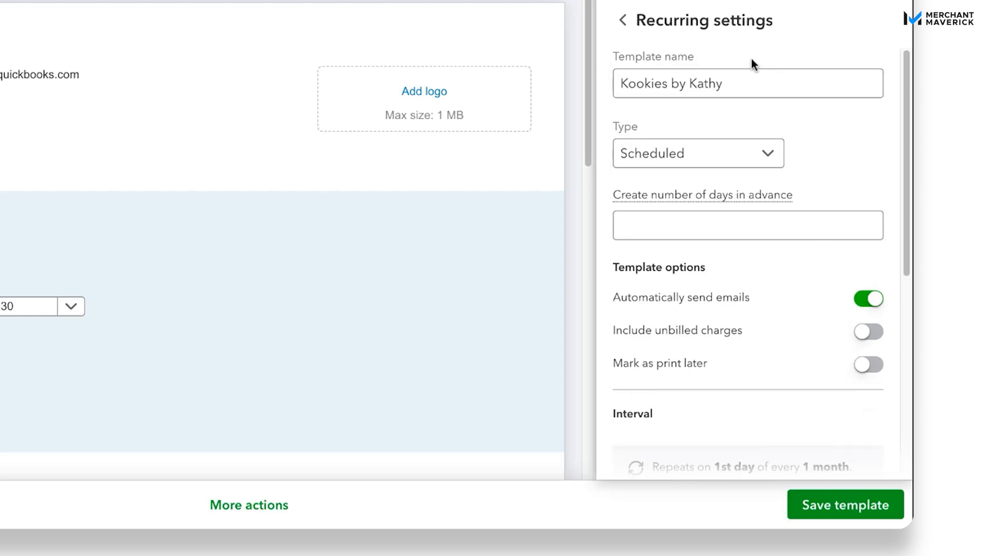
Set the recurring template to create invoices 10 days in advance
{"action": "left_click", "coordinate": [667, 80]}
{"action": "scroll", "coordinate": [836, 112], "scroll_direction": "down", "scroll_amount": 2}
{"action": "scroll", "coordinate": [712, 170], "scroll_direction": "down", "scroll_amount": 1}
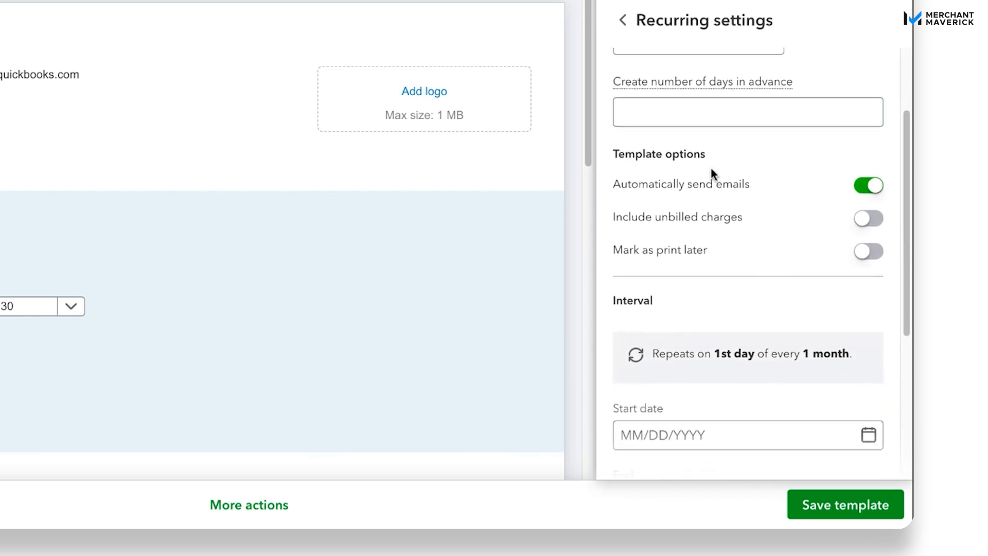
{"action": "left_click", "coordinate": [743, 115]}
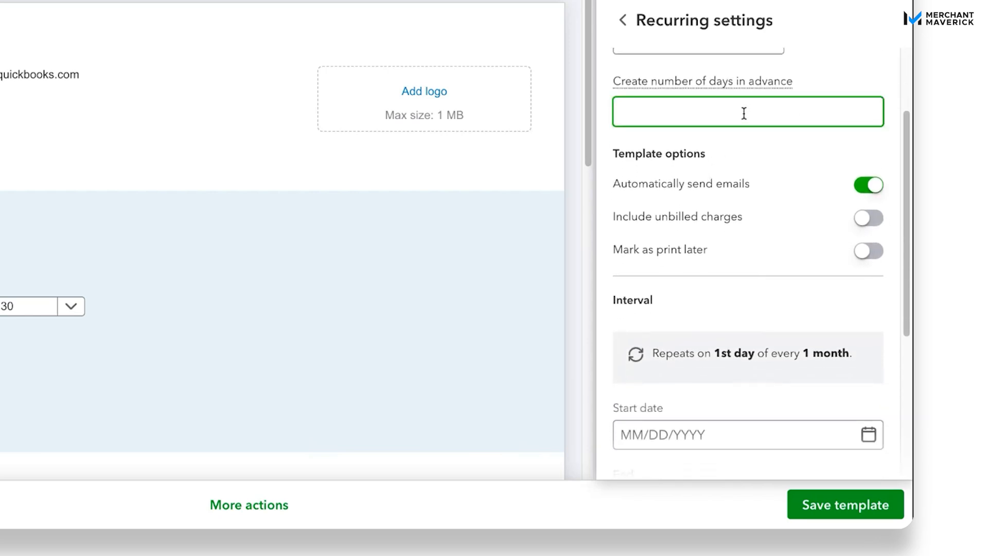
{"action": "type", "text": "10"}
{"action": "left_click", "coordinate": [819, 151]}
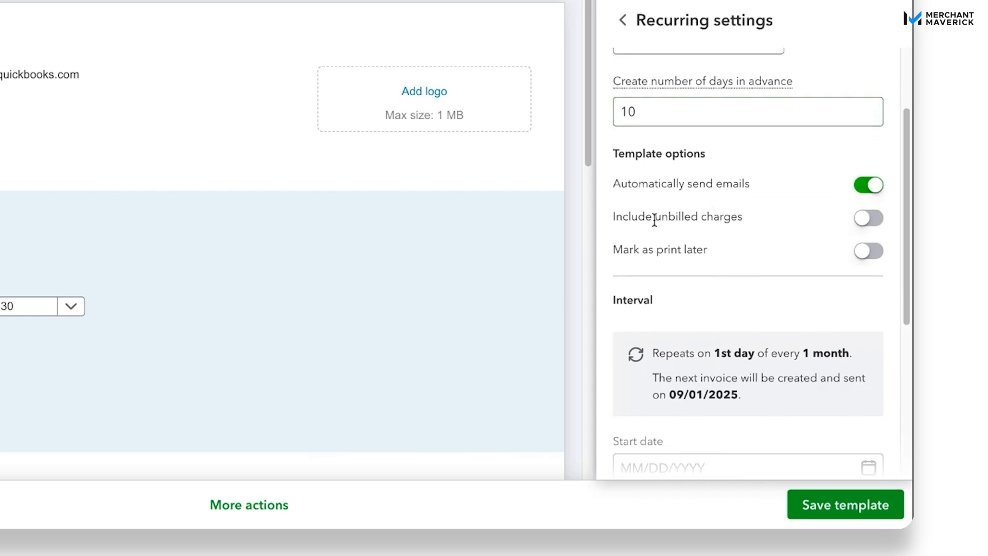
Check the template's interval settings, service lines, totals and customer notes, and save the recurring invoice template
{"action": "scroll", "coordinate": [736, 332], "scroll_direction": "down", "scroll_amount": 1}
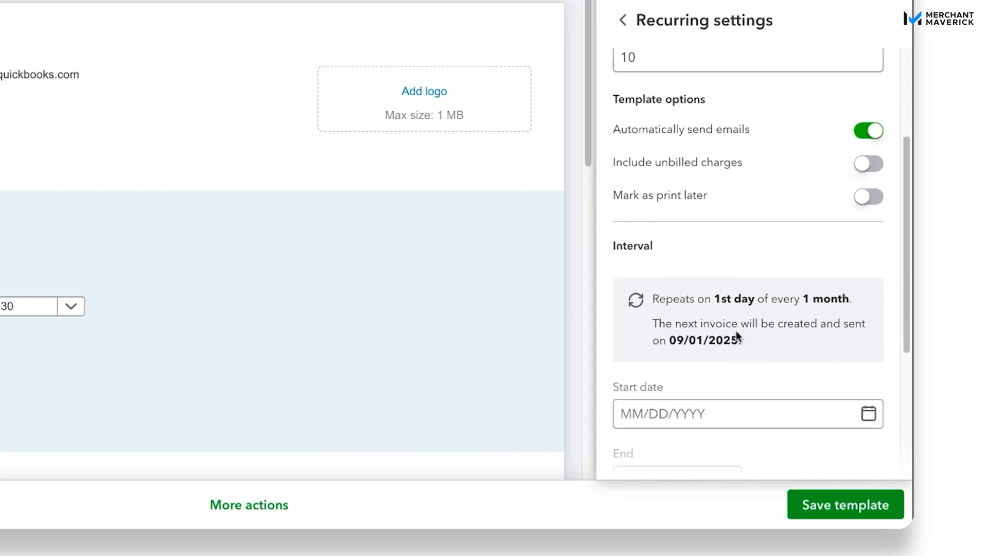
{"action": "scroll", "coordinate": [736, 332], "scroll_direction": "down", "scroll_amount": 2}
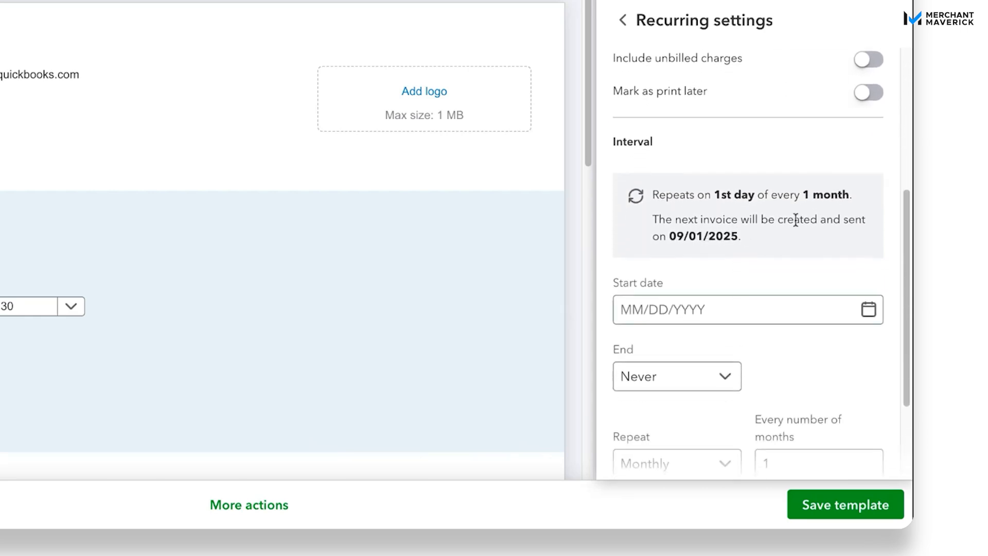
{"action": "scroll", "coordinate": [789, 329], "scroll_direction": "down", "scroll_amount": 3}
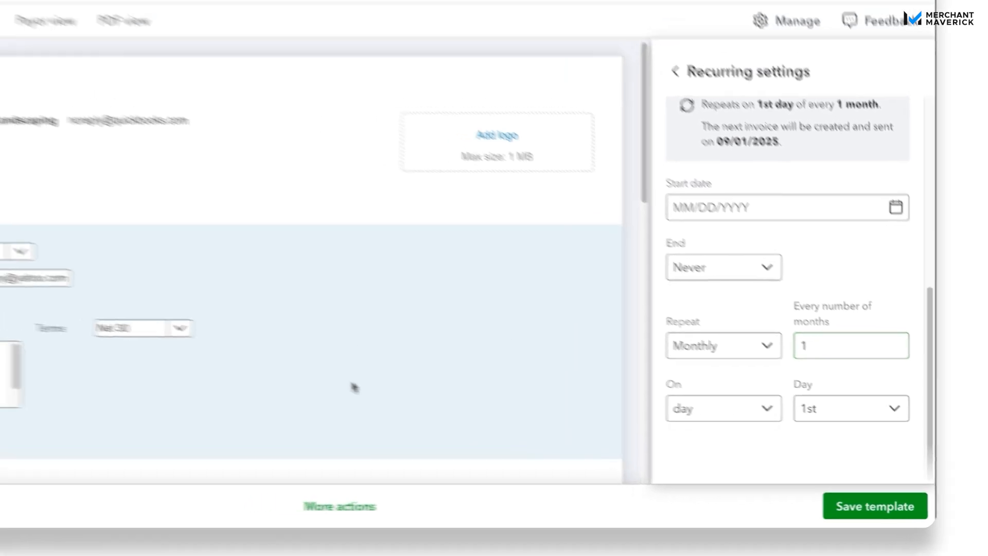
{"action": "scroll", "coordinate": [416, 307], "scroll_direction": "down", "scroll_amount": 3}
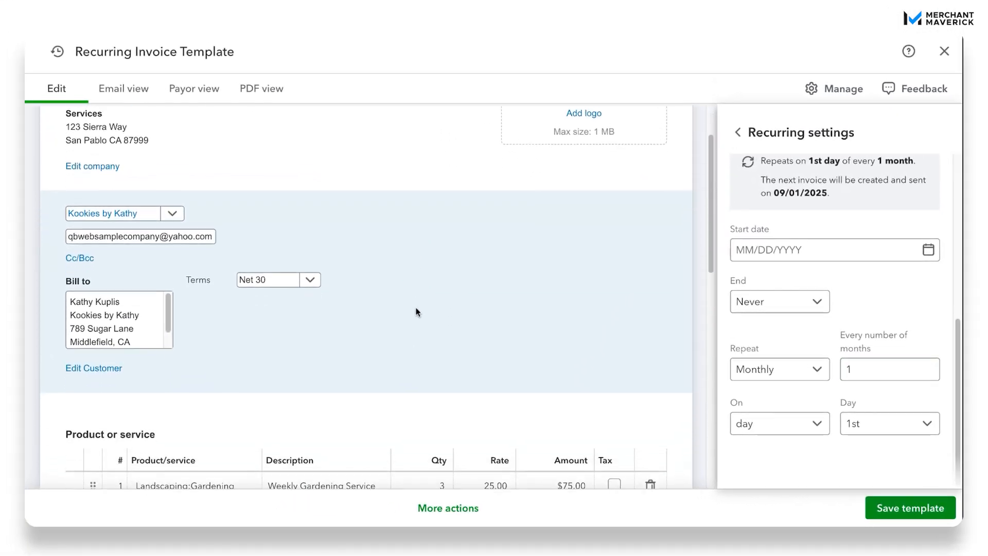
{"action": "scroll", "coordinate": [416, 307], "scroll_direction": "down", "scroll_amount": 3}
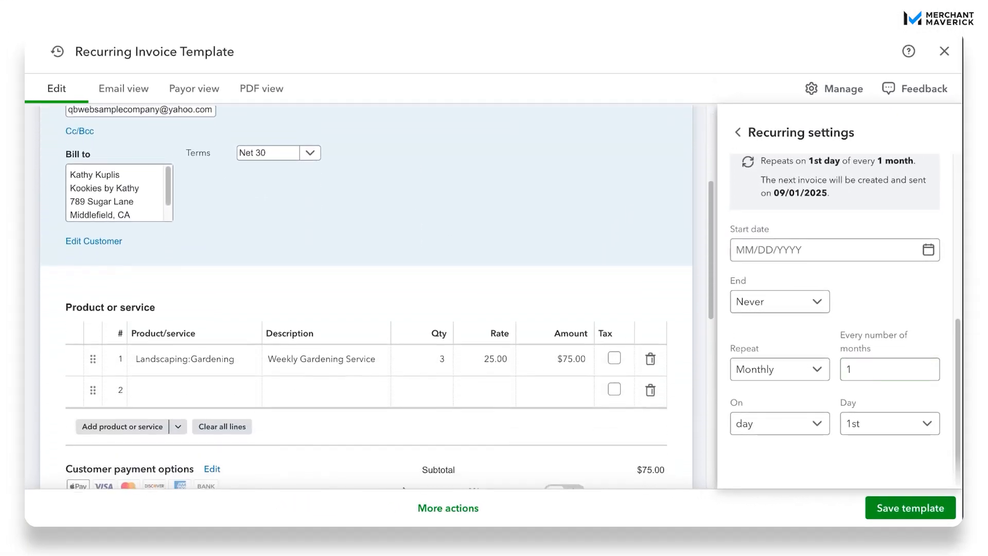
{"action": "scroll", "coordinate": [416, 307], "scroll_direction": "down", "scroll_amount": 5}
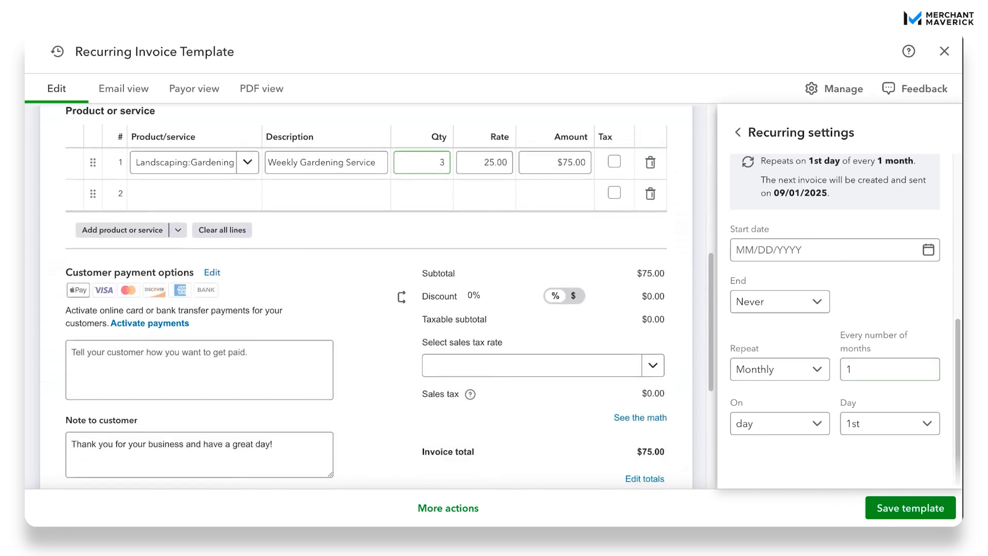
{"action": "scroll", "coordinate": [453, 309], "scroll_direction": "down", "scroll_amount": 1}
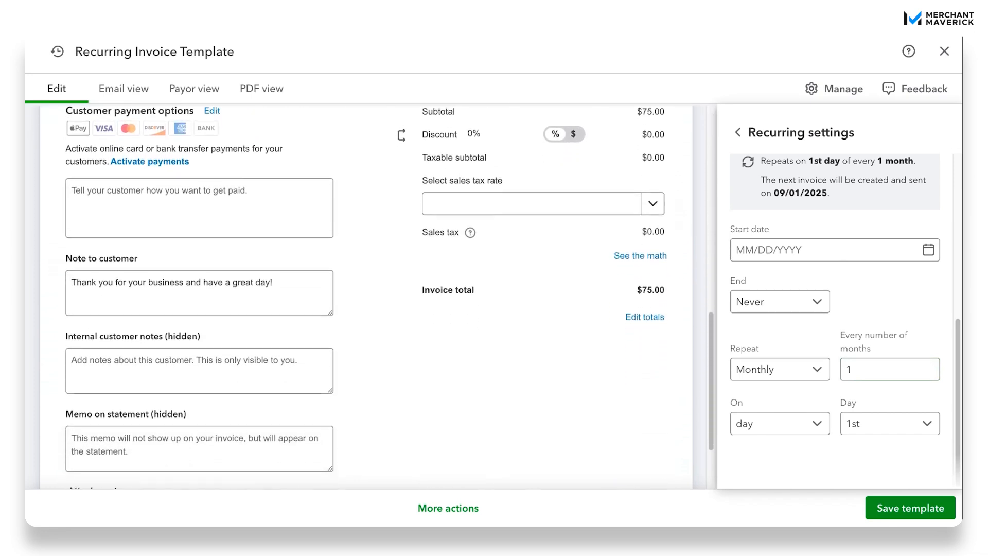
{"action": "left_click", "coordinate": [933, 509]}
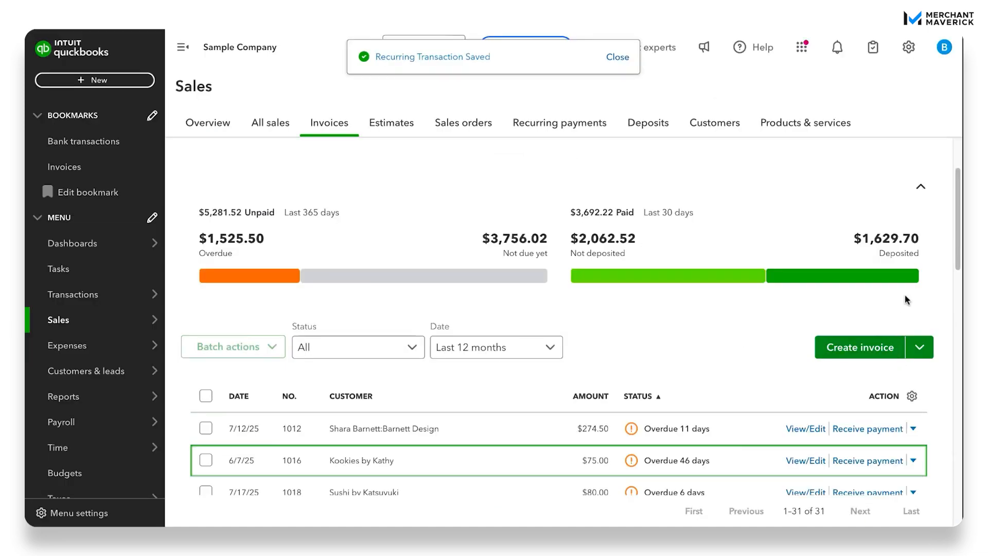
Open the list of recurring transactions to view the saved recurring templates
{"action": "scroll", "coordinate": [773, 345], "scroll_direction": "down", "scroll_amount": 1}
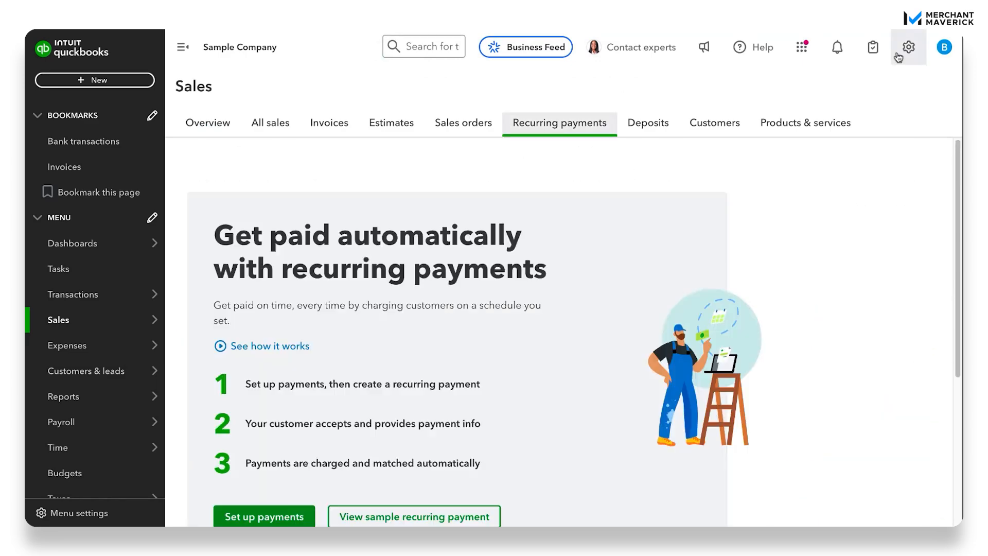
{"action": "left_click", "coordinate": [897, 55]}
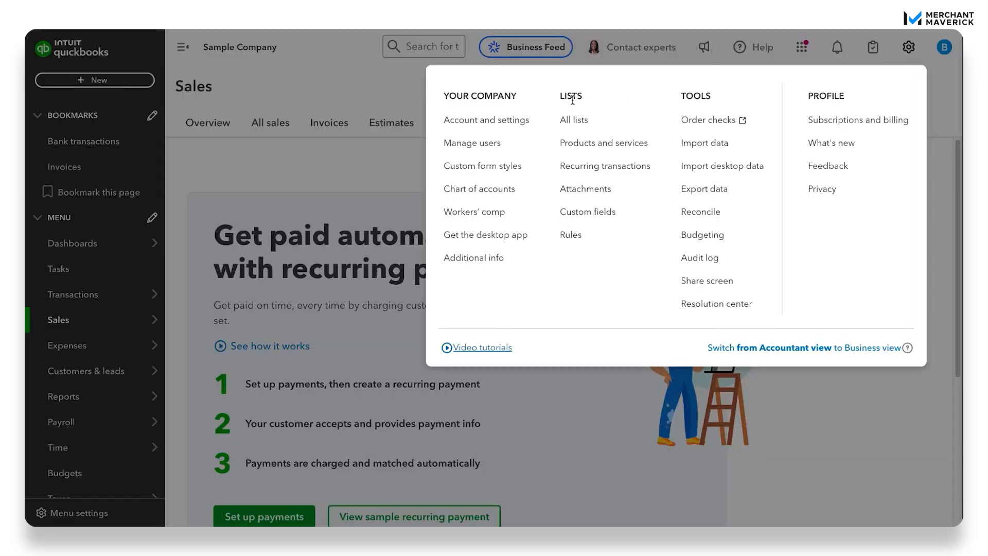
{"action": "left_click", "coordinate": [624, 177]}
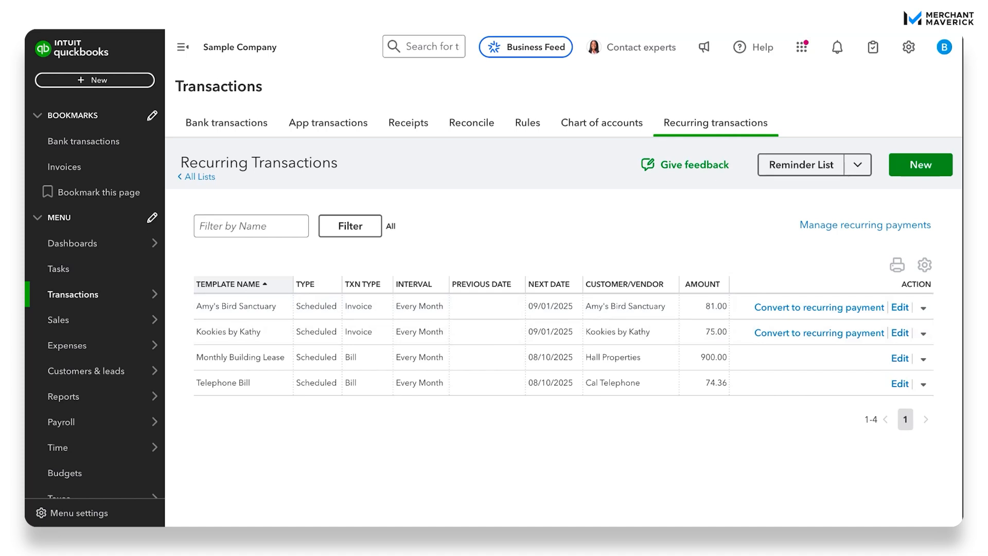
Go to the company's dashboard home page
{"action": "left_click", "coordinate": [82, 243]}
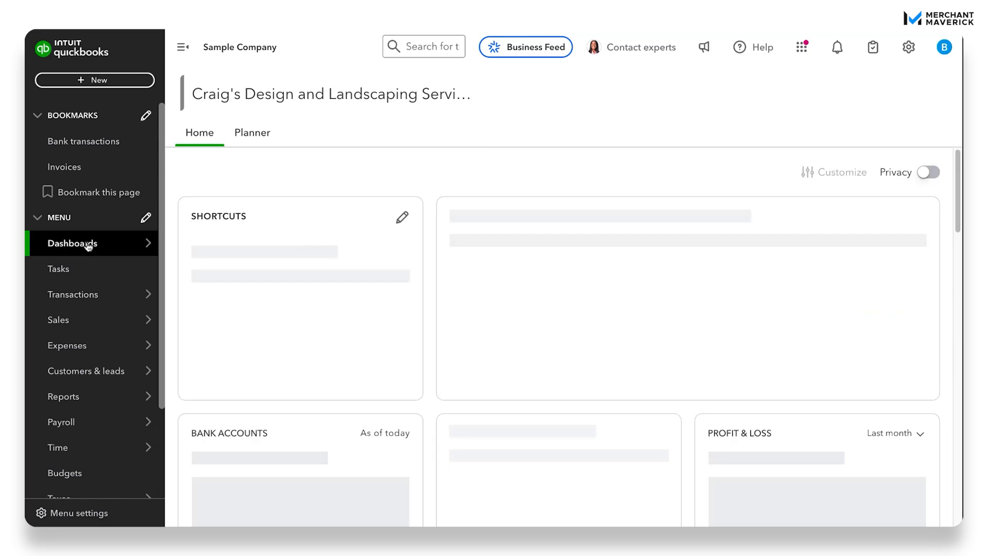